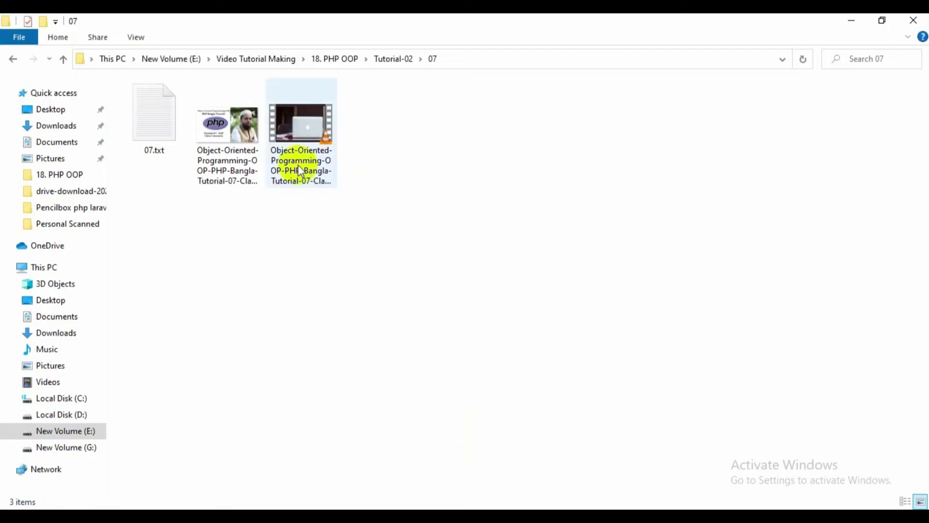
# - Open 07.txt and copy the title line "Object Oriented Programming OOP PHP Bangla Tutorial 07 Class Constants"
pyautogui.doubleClick(159, 124)
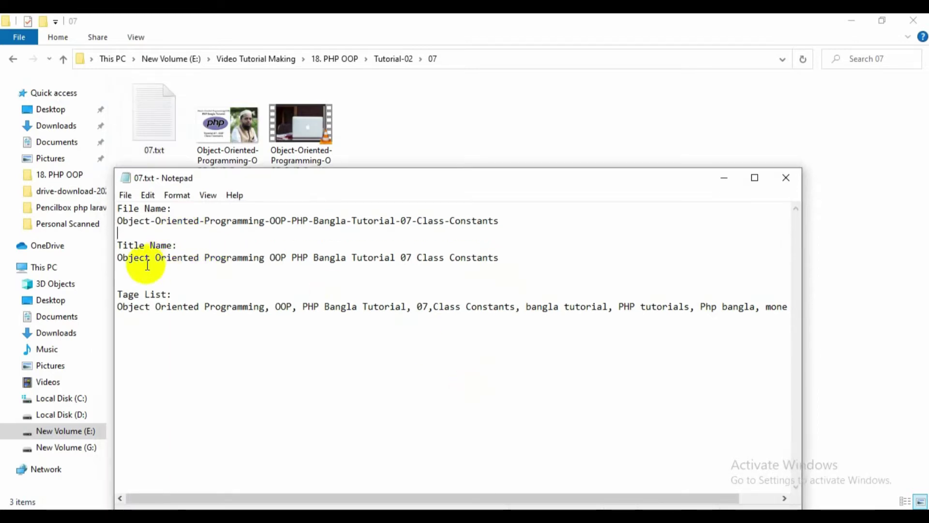
pyautogui.click(122, 259)
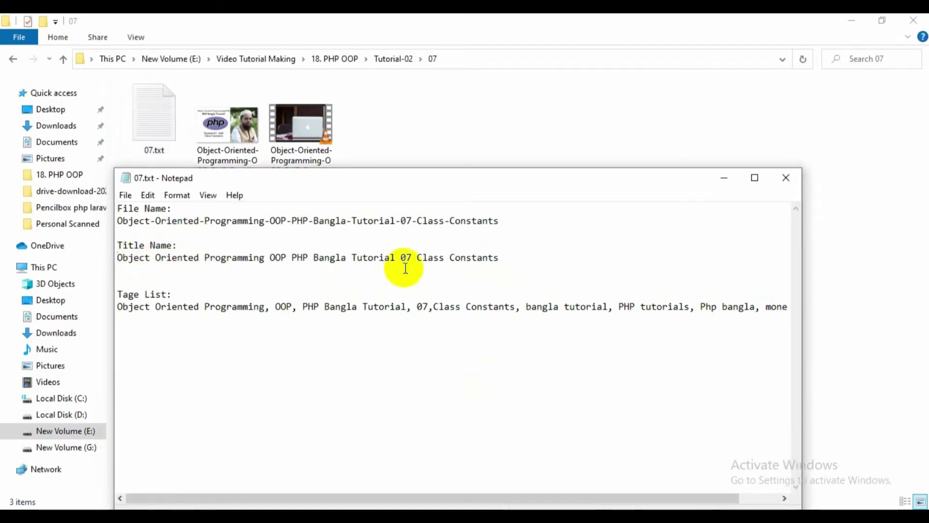
pyautogui.keyDown('shift'); pyautogui.click(505, 265); pyautogui.keyUp('shift')
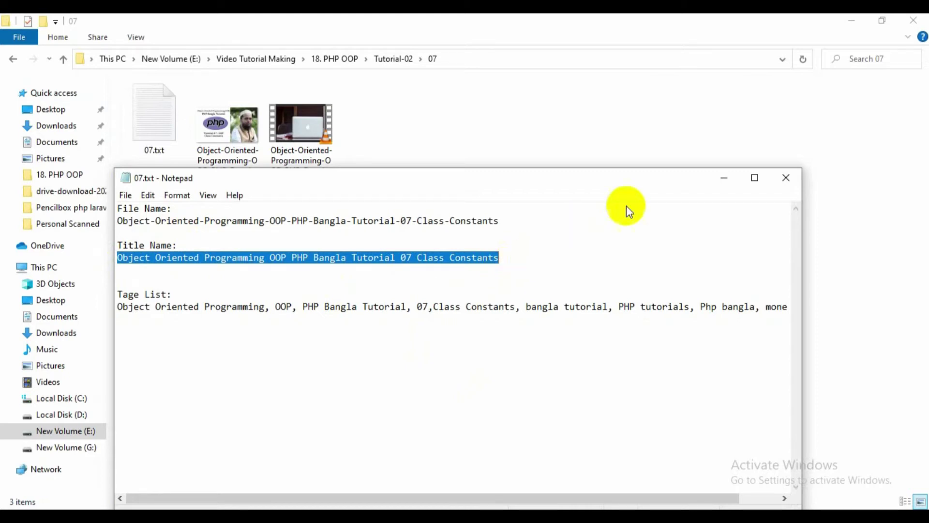
pyautogui.click(725, 178)
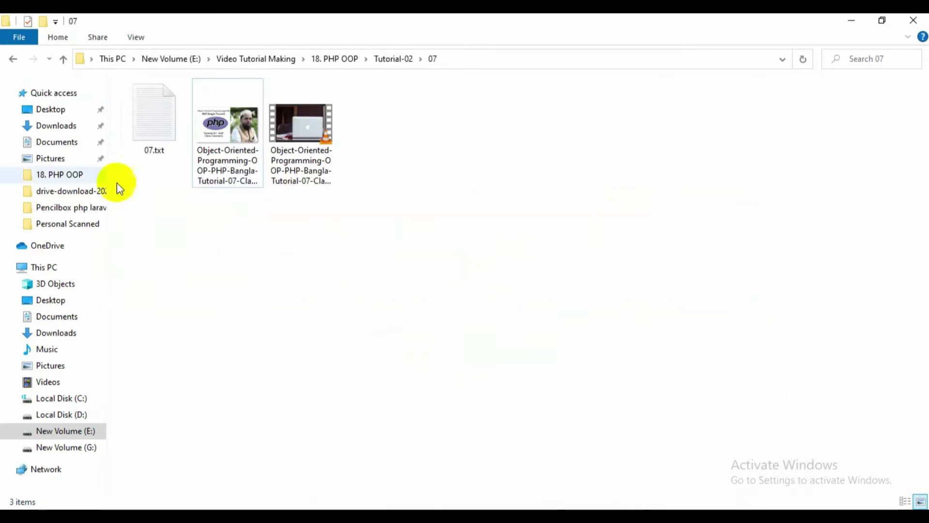
# - Open the detailed properties of the PHP thumbnail JPG and paste the copied title as both its Title and Subject
pyautogui.rightClick(225, 143)
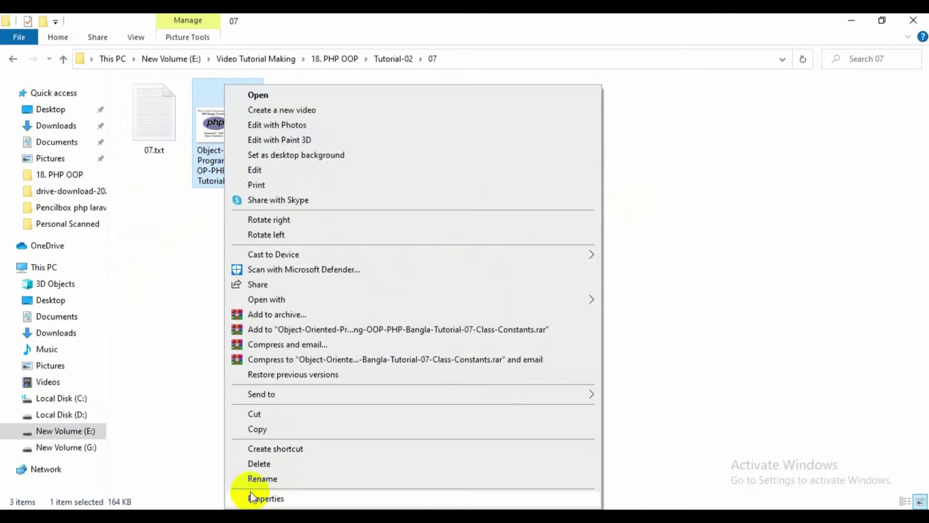
pyautogui.click(250, 493)
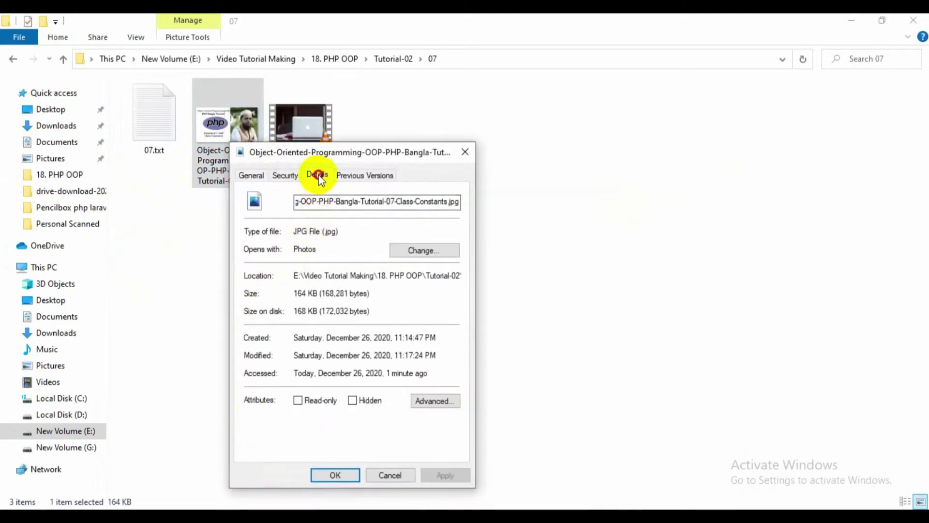
pyautogui.click(319, 176)
pyautogui.click(359, 230)
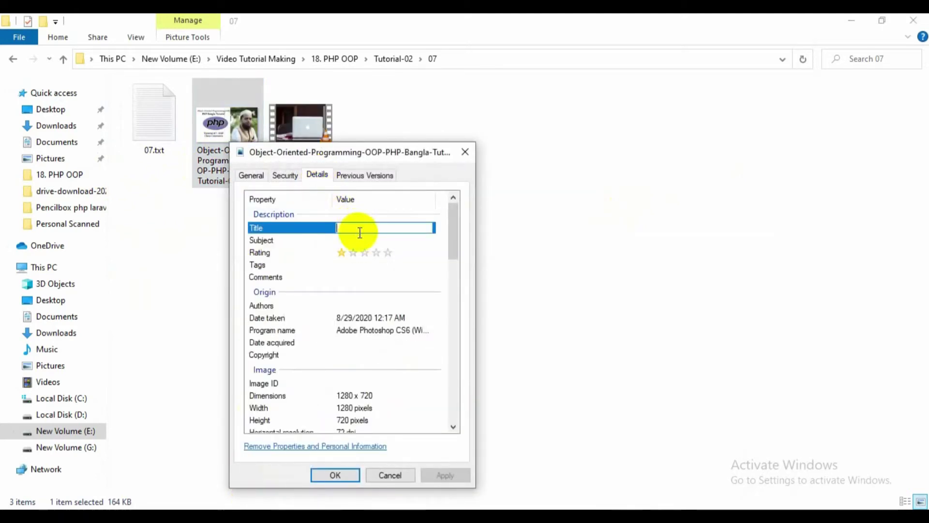
pyautogui.hotkey('ctrl', 'v')
pyautogui.press('Tab')
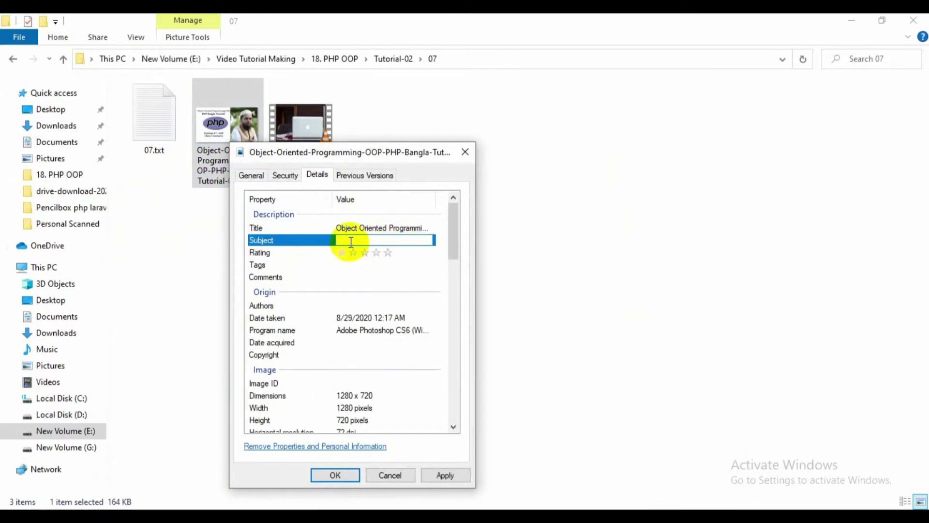
pyautogui.hotkey('ctrl', 'v')
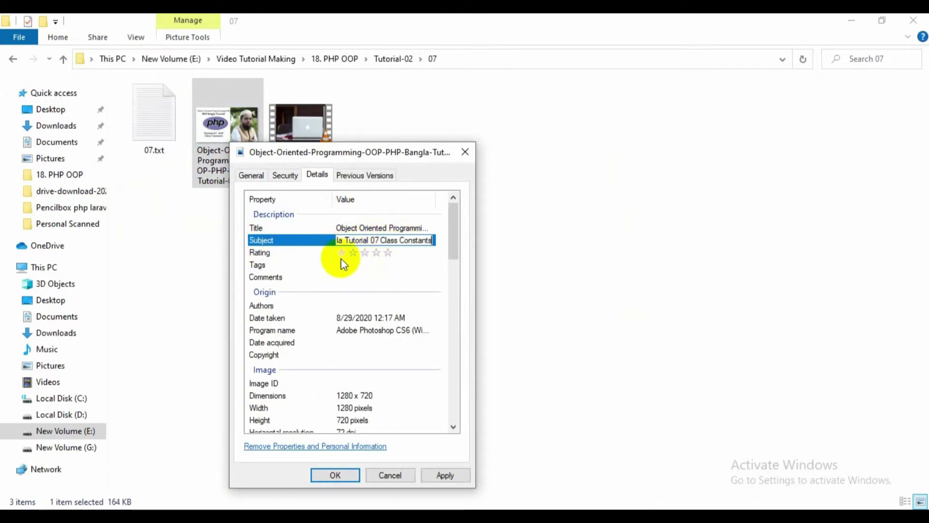
# - Set the thumbnail image's Rating to five stars and save its properties
pyautogui.click(380, 253)
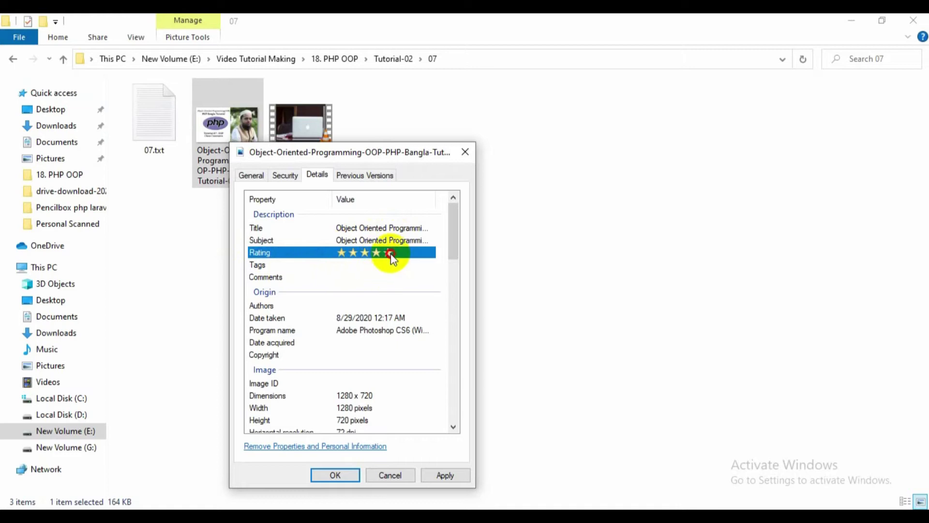
pyautogui.click(434, 478)
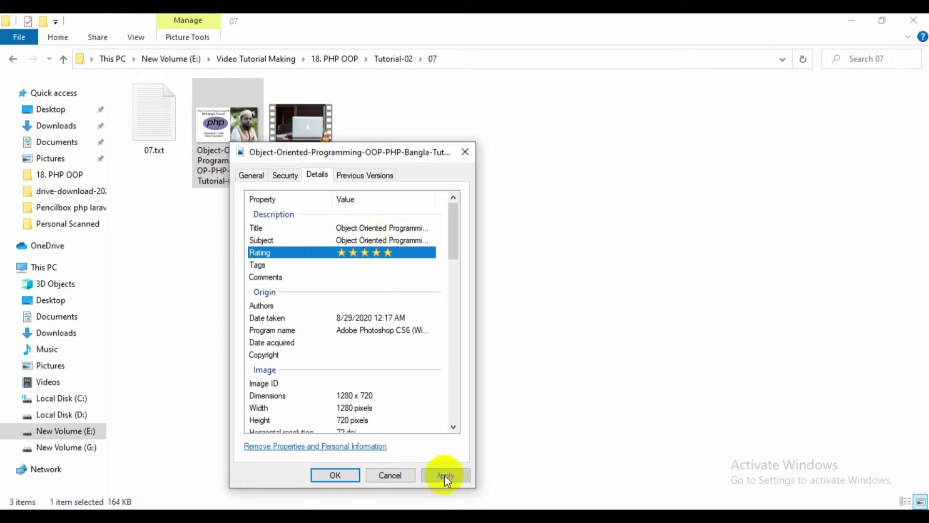
pyautogui.click(335, 475)
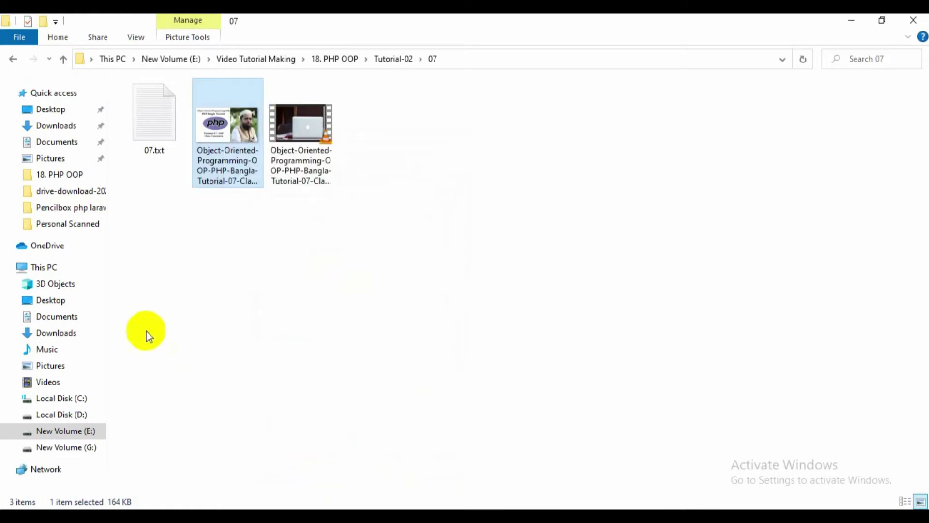
# - Return to 07.txt in Notepad and copy the whole line of tags under "Tage List"
pyautogui.rightClick(228, 156)
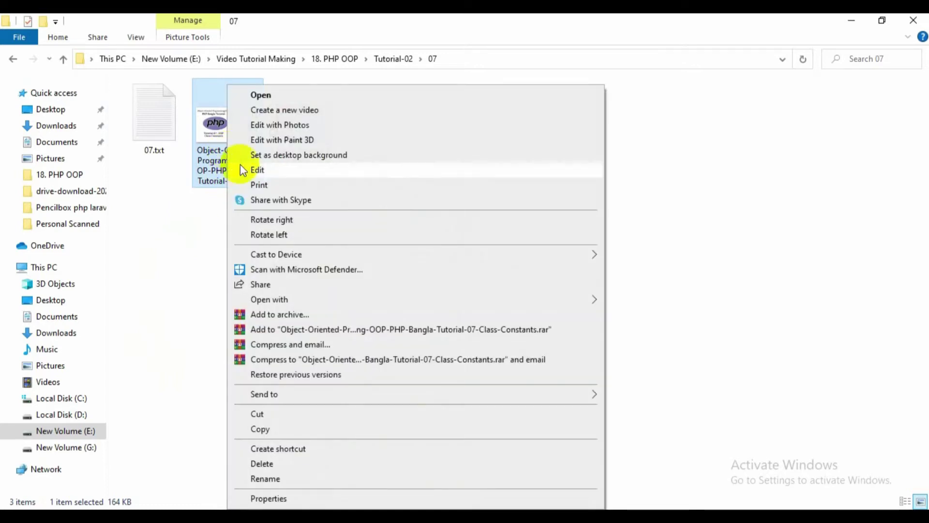
pyautogui.click(269, 498)
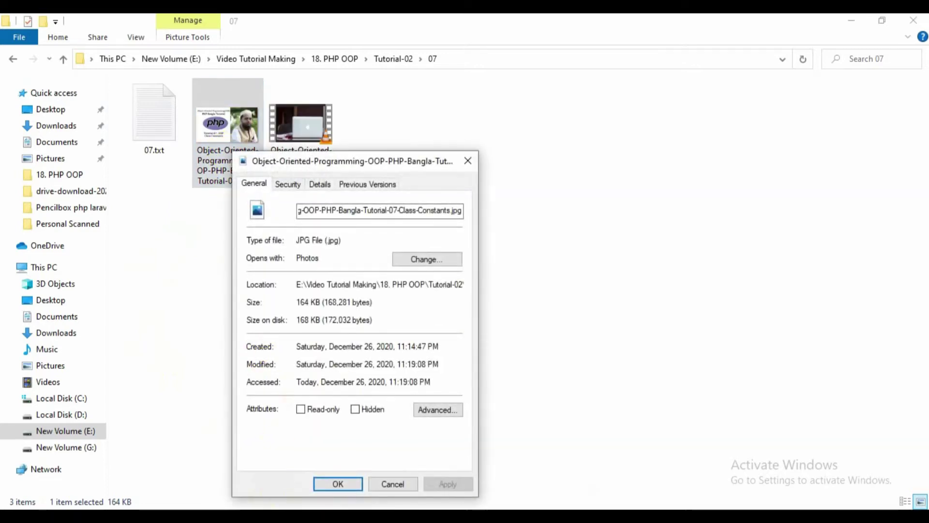
pyautogui.hotkey('alt', 'Tab')
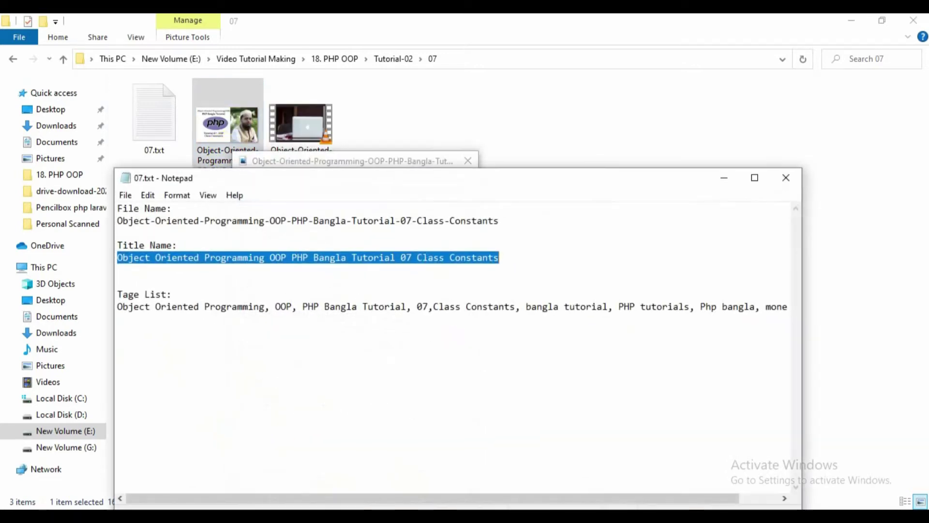
pyautogui.click(121, 307)
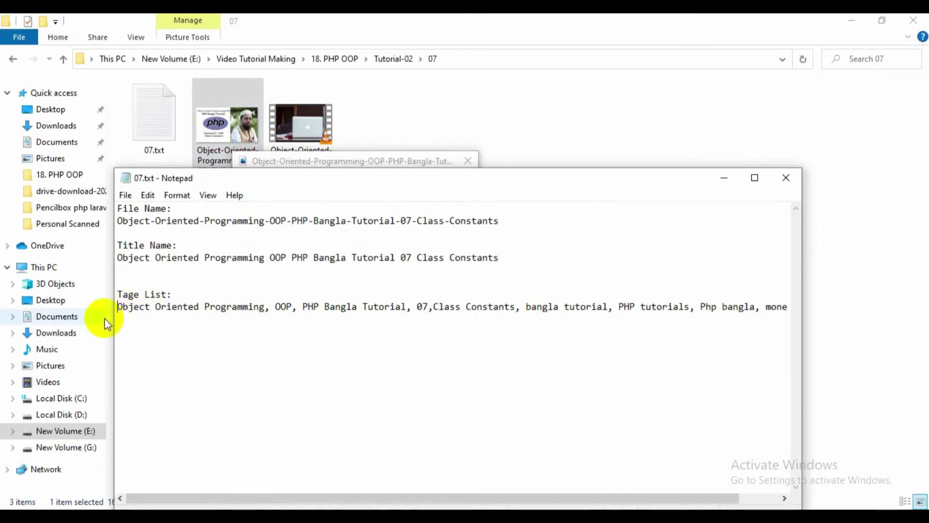
pyautogui.hotkey('shift', 'End')
pyautogui.hotkey('ctrl', 'c')
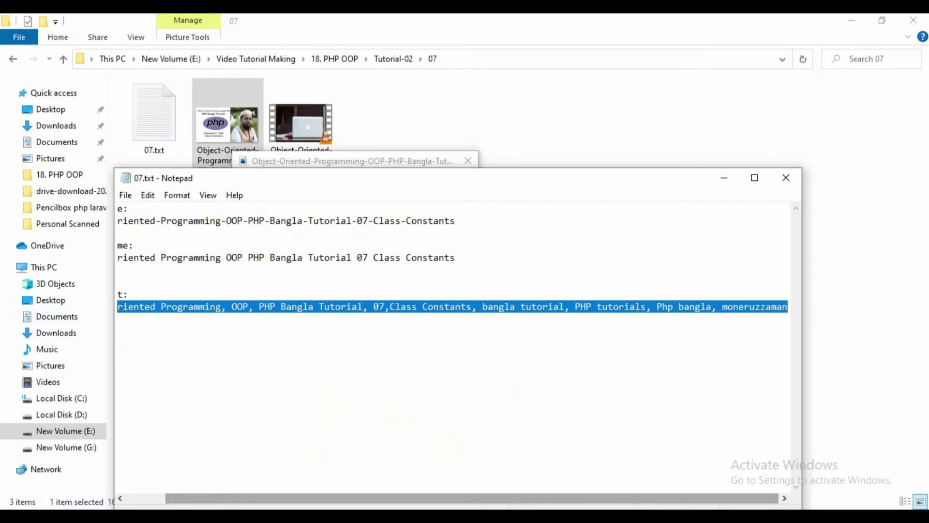
# - Reopen the thumbnail JPG's detailed properties and paste the copied tag list as its Tags
pyautogui.click(223, 107)
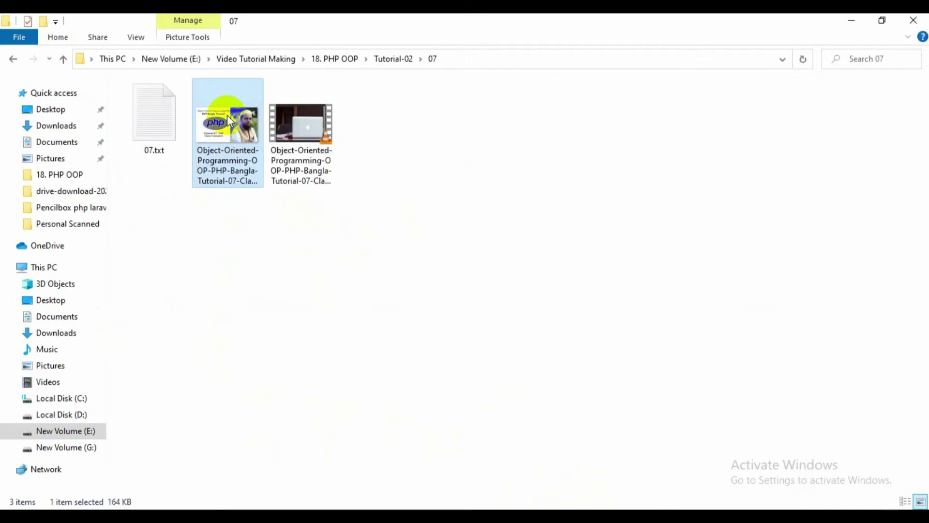
pyautogui.rightClick(231, 117)
pyautogui.click(269, 498)
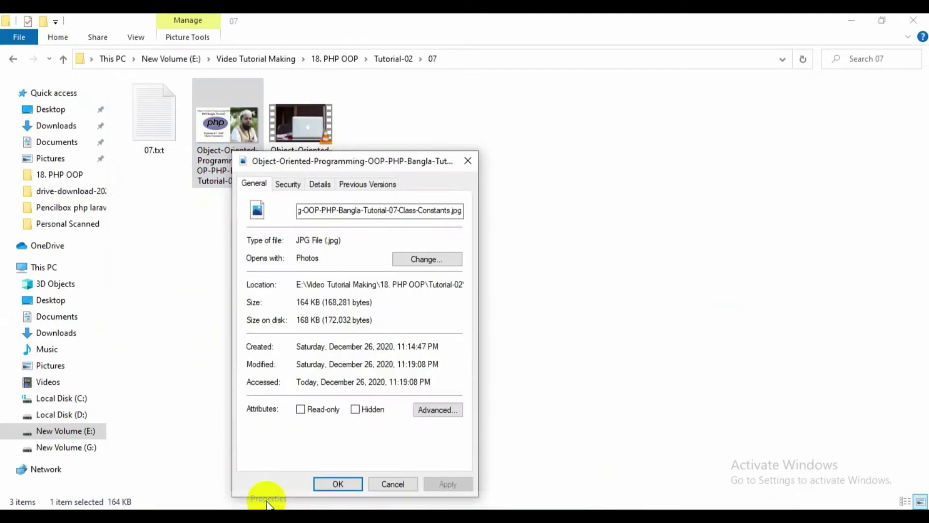
pyautogui.click(320, 184)
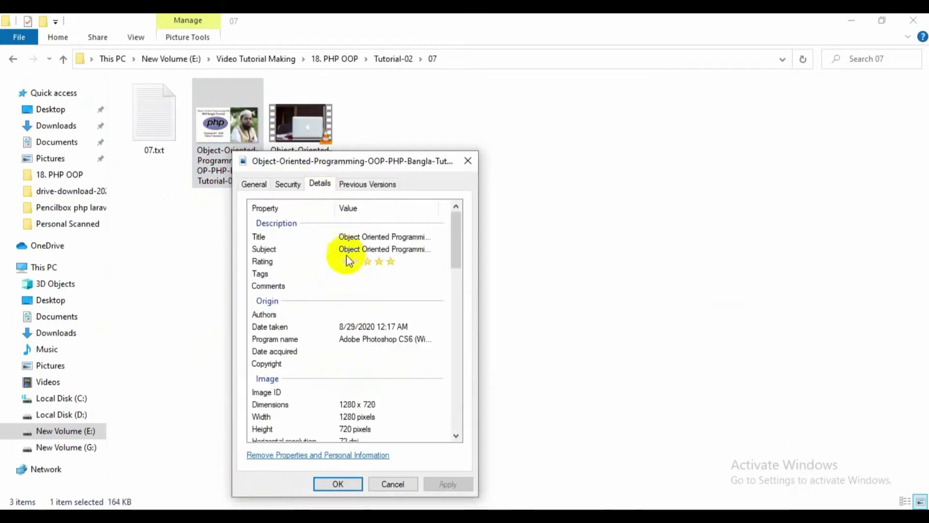
pyautogui.click(358, 275)
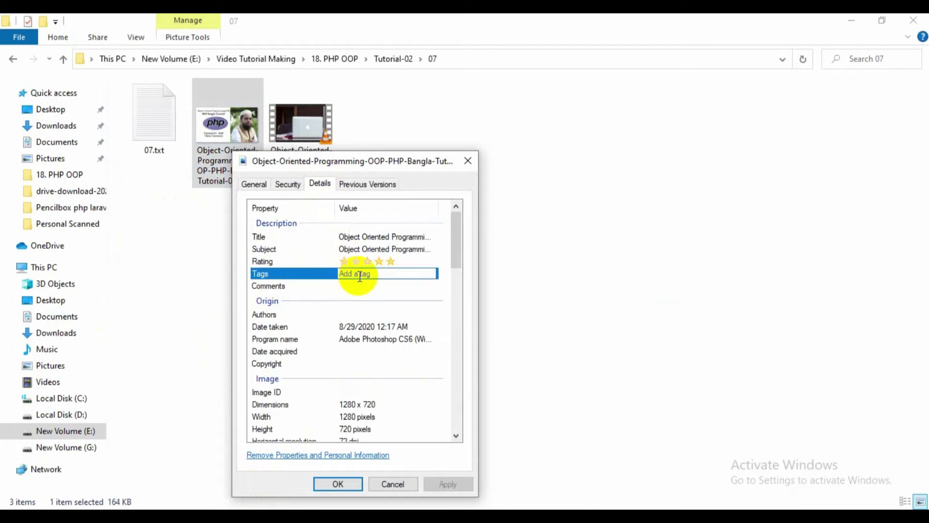
pyautogui.click(359, 275)
pyautogui.click(423, 352)
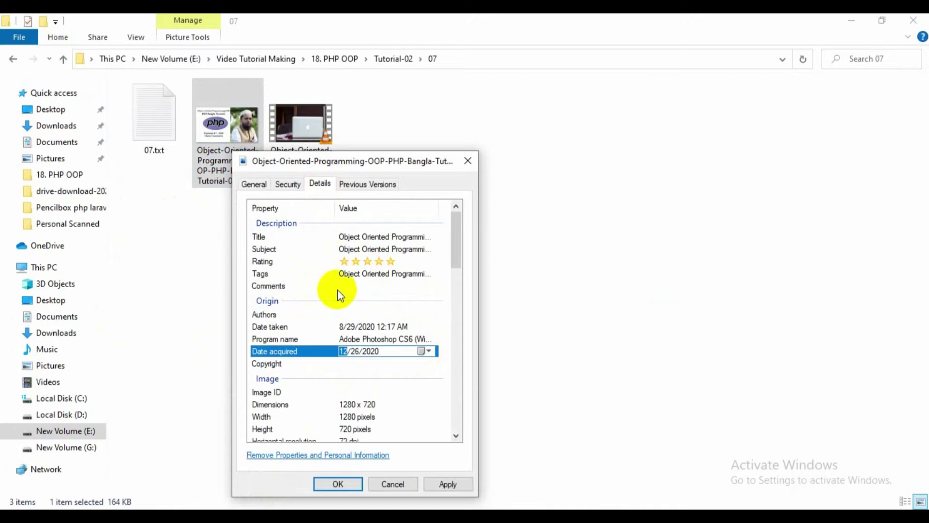
# - Paste the same tag list into the image's Comments property
pyautogui.click(359, 286)
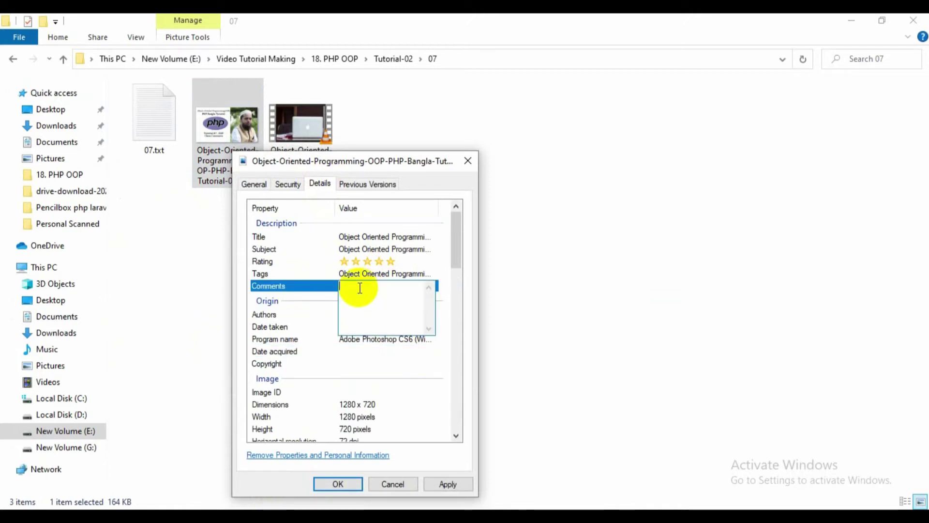
pyautogui.hotkey('ctrl', 'v')
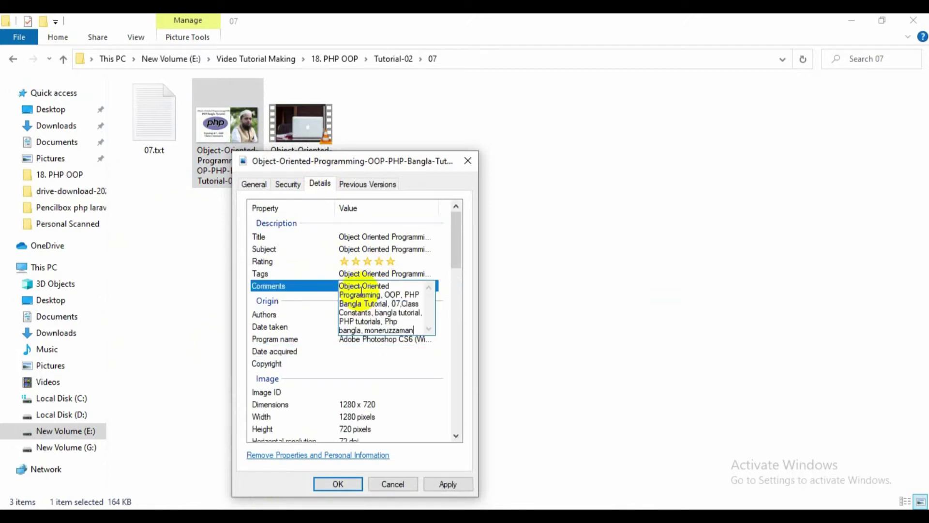
pyautogui.click(430, 363)
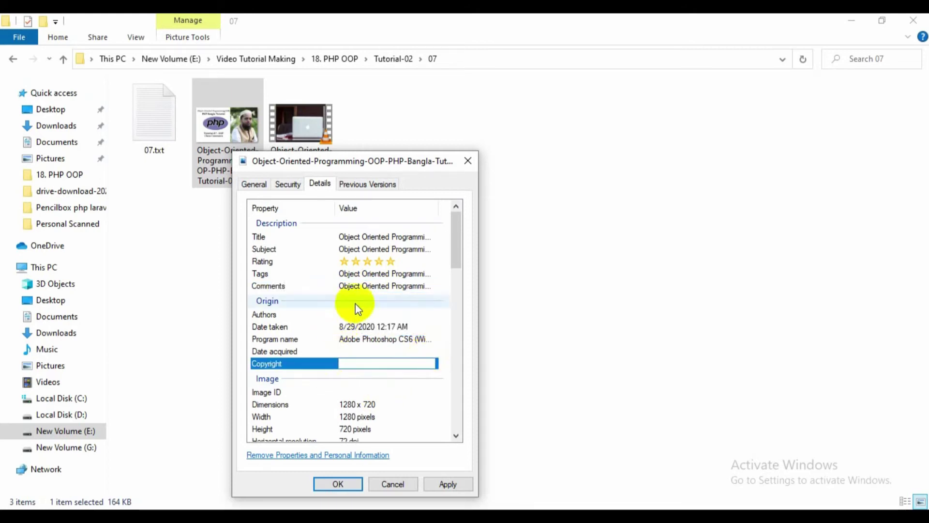
# - Enter the author's name in the image's Authors property and save the properties
pyautogui.click(367, 313)
pyautogui.write('moner')
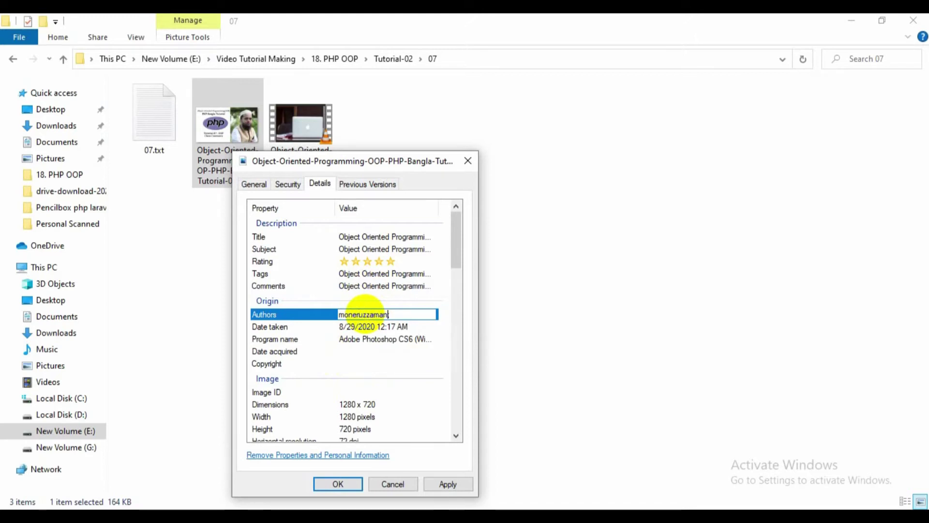
pyautogui.write('uzzaman')
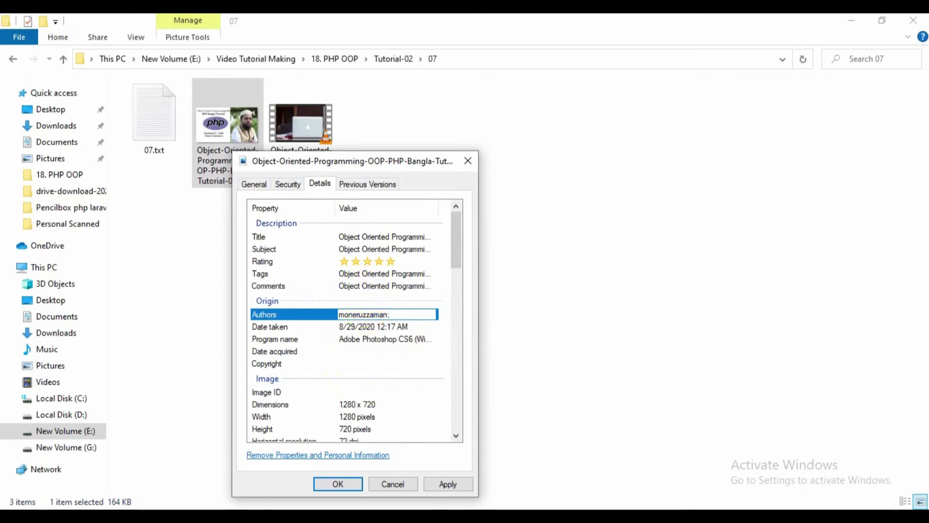
pyautogui.click(448, 484)
pyautogui.click(334, 483)
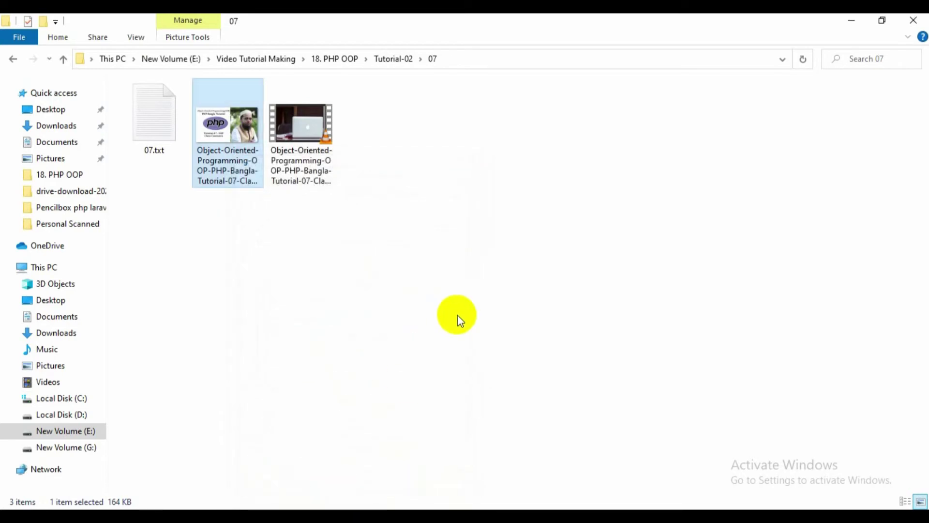
# - Reopen the thumbnail JPG's detailed properties, enter the author's name as the Camera maker and apply the change
pyautogui.rightClick(242, 159)
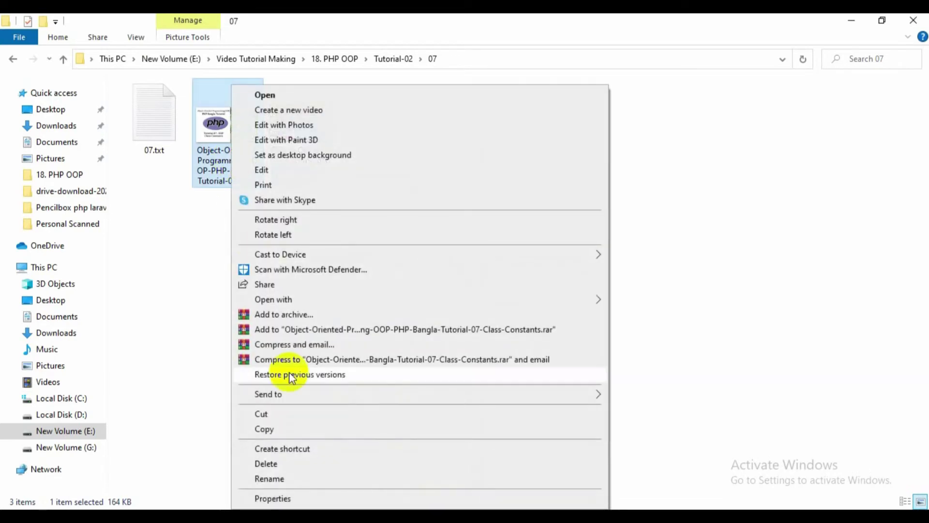
pyautogui.click(265, 498)
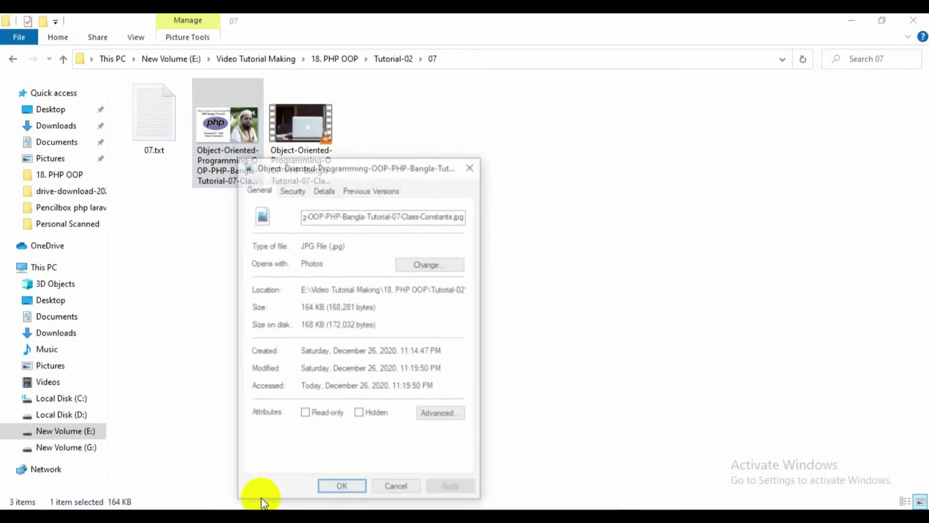
pyautogui.click(324, 190)
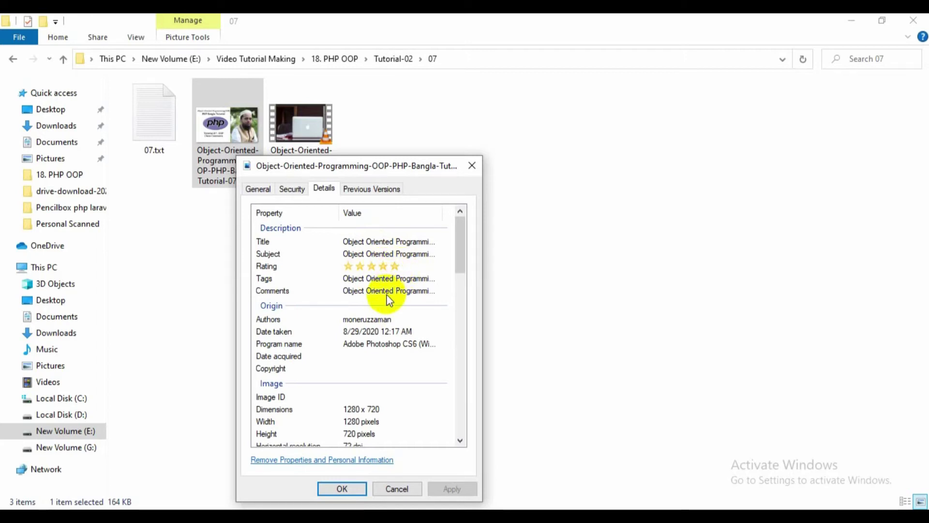
pyautogui.scroll(-4, 385, 297)
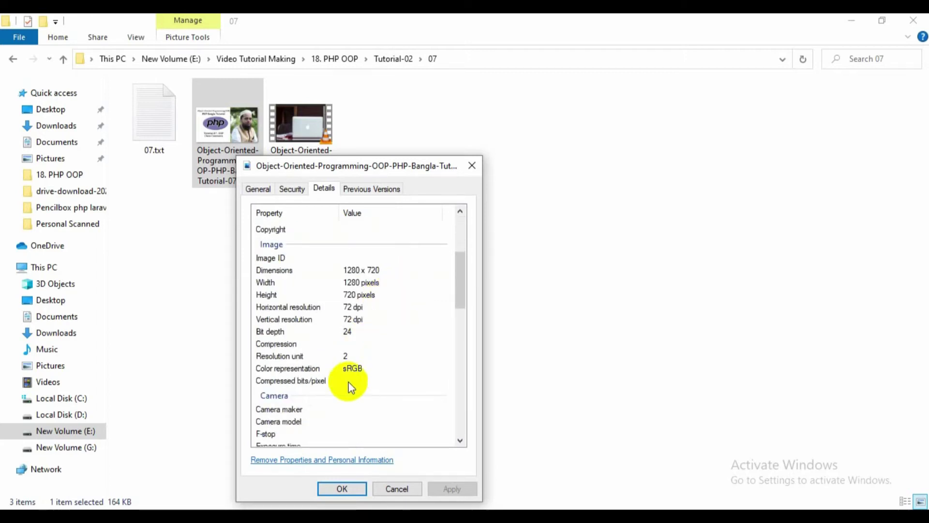
pyautogui.click(357, 409)
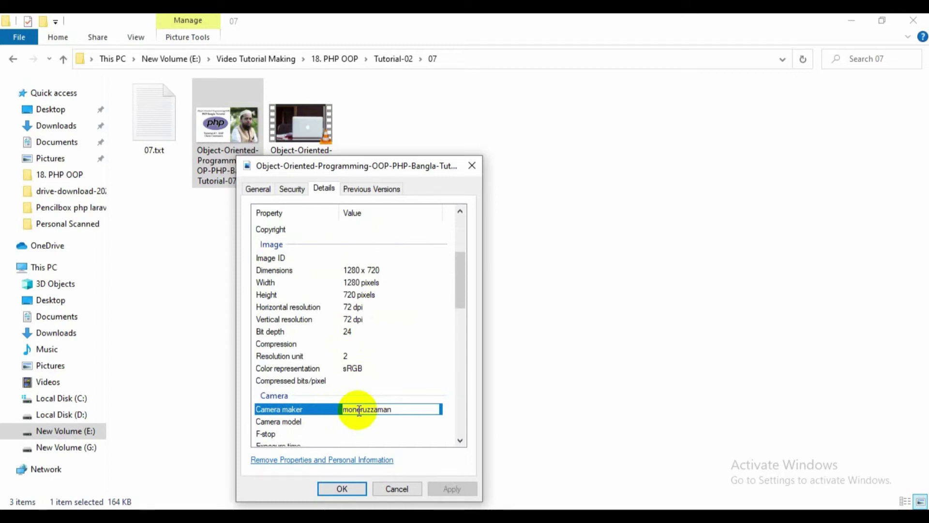
pyautogui.click(421, 381)
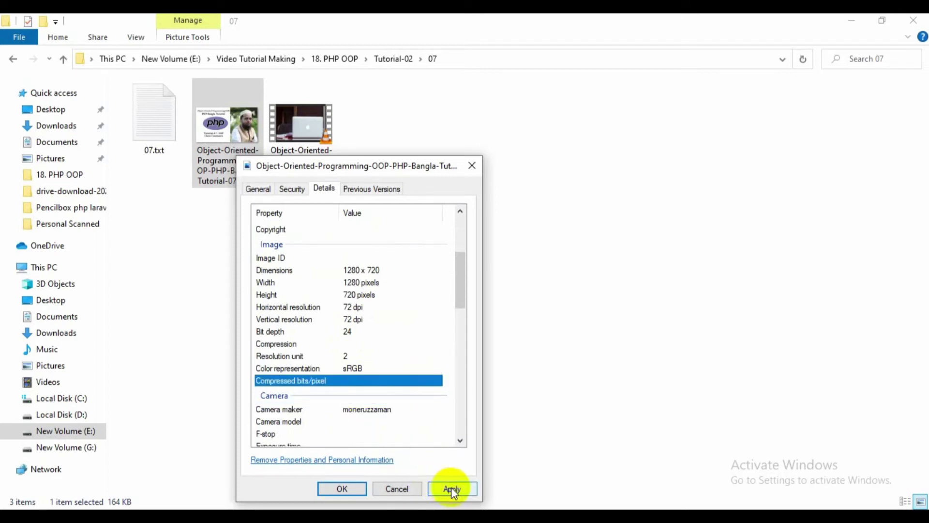
pyautogui.click(452, 488)
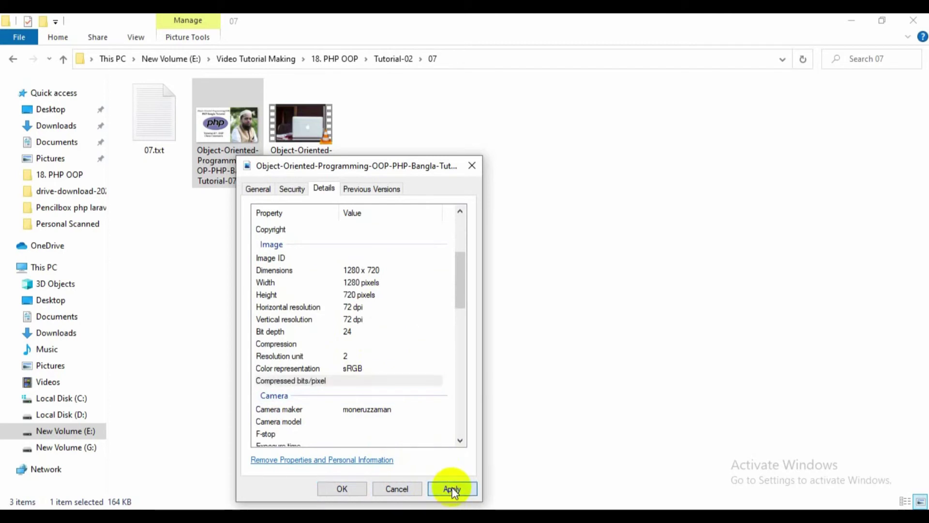
# - Close and reopen the thumbnail JPG's detailed properties to review the saved description, origin and camera values
pyautogui.click(343, 488)
pyautogui.click(431, 226)
pyautogui.click(234, 148)
pyautogui.rightClick(234, 148)
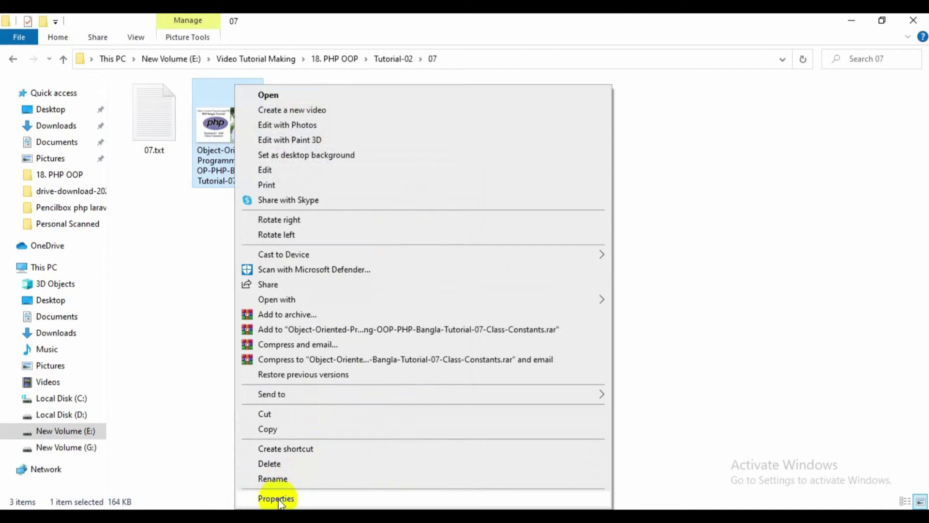
pyautogui.click(276, 497)
pyautogui.click(327, 182)
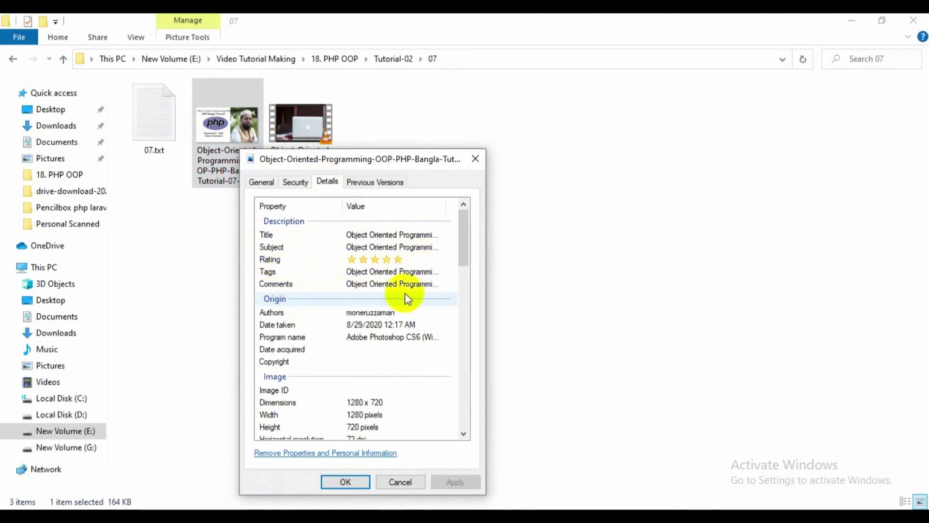
pyautogui.scroll(-5, 380, 333)
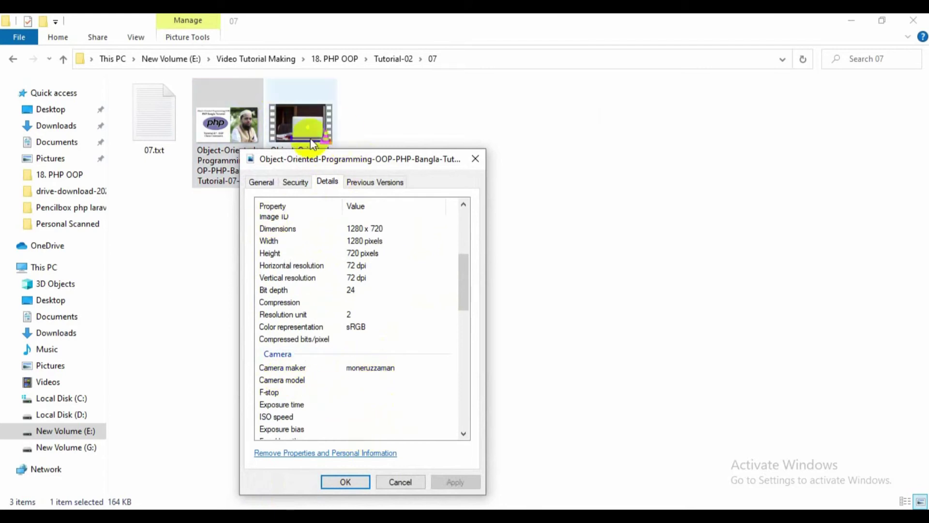
pyautogui.click(345, 481)
pyautogui.click(378, 282)
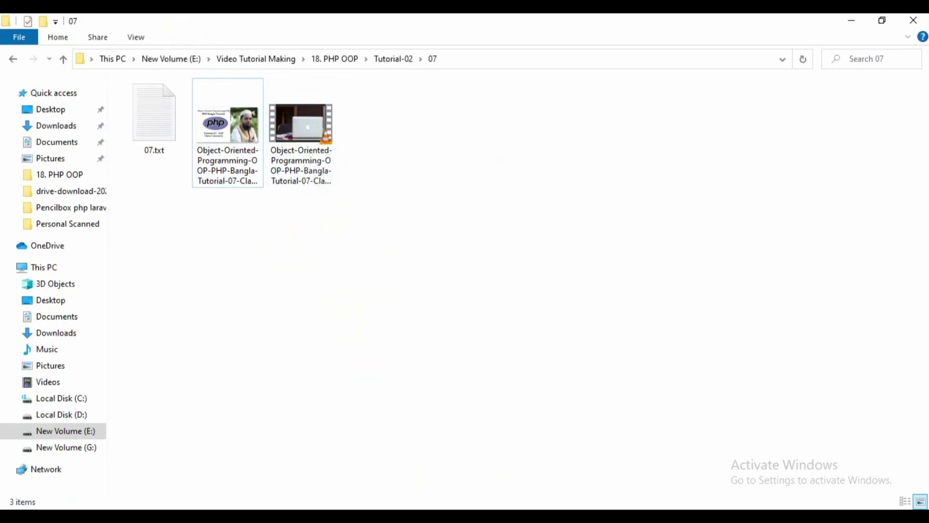
# - Switch to 07.txt in Notepad and copy the title line "Object Oriented Programming OOP PHP Bangla Tutorial 07 Class Constants"
pyautogui.hotkey('alt', 'Tab')
pyautogui.click(264, 245)
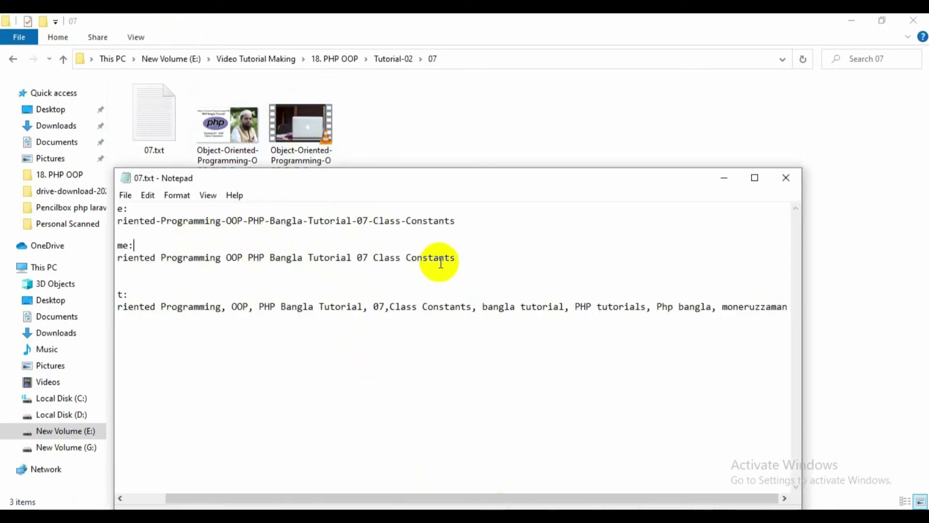
pyautogui.click(465, 257)
pyautogui.hotkey('shift', 'Home')
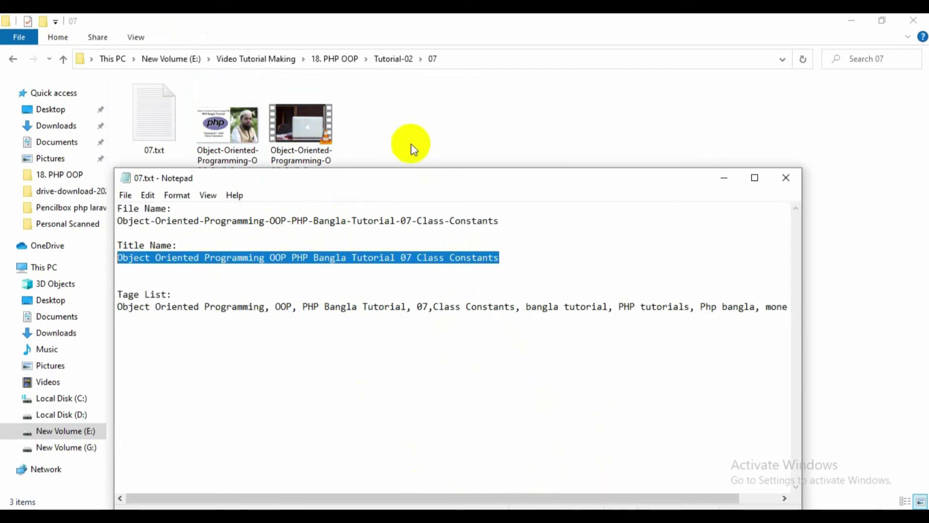
# - Open the MP4 video's detailed properties in File Explorer and paste the copied title as its Title
pyautogui.click(297, 127)
pyautogui.rightClick(297, 128)
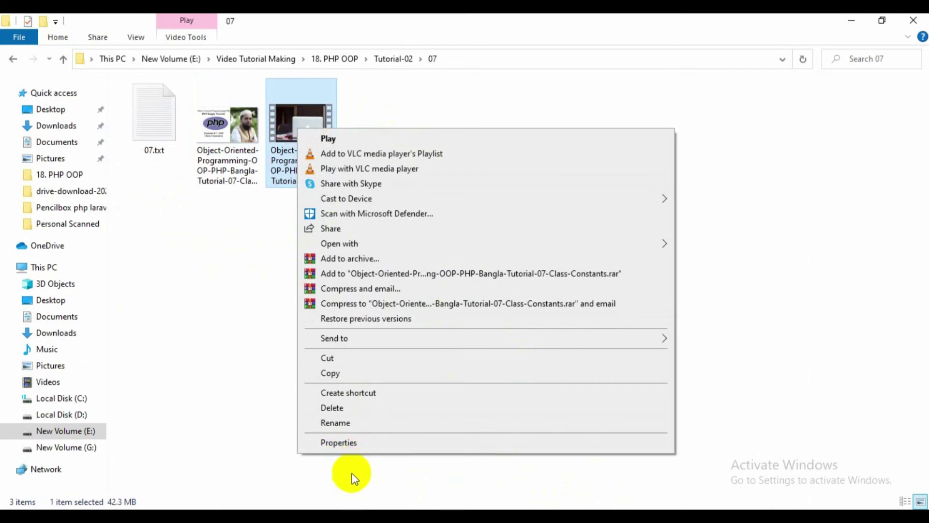
pyautogui.click(353, 441)
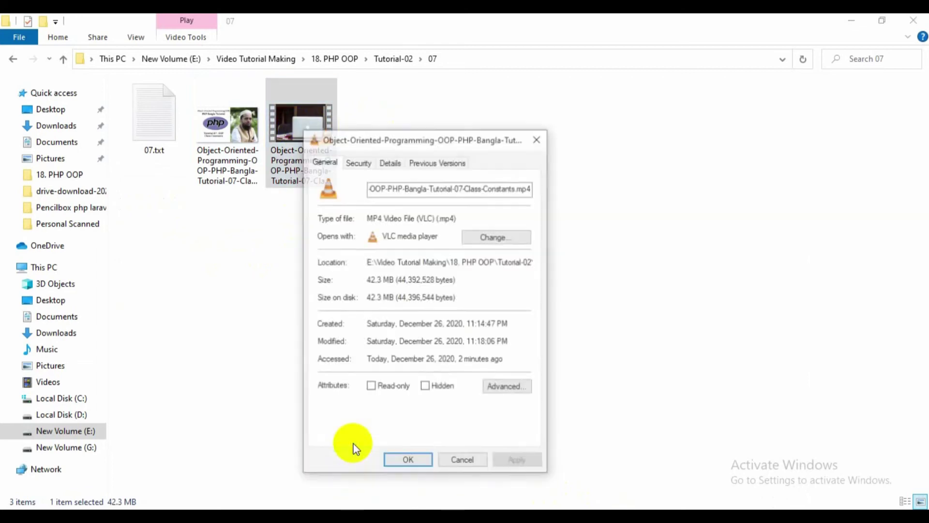
pyautogui.click(391, 162)
pyautogui.click(429, 216)
pyautogui.write('angla Tutorial 07 Class Constants')
pyautogui.click(436, 291)
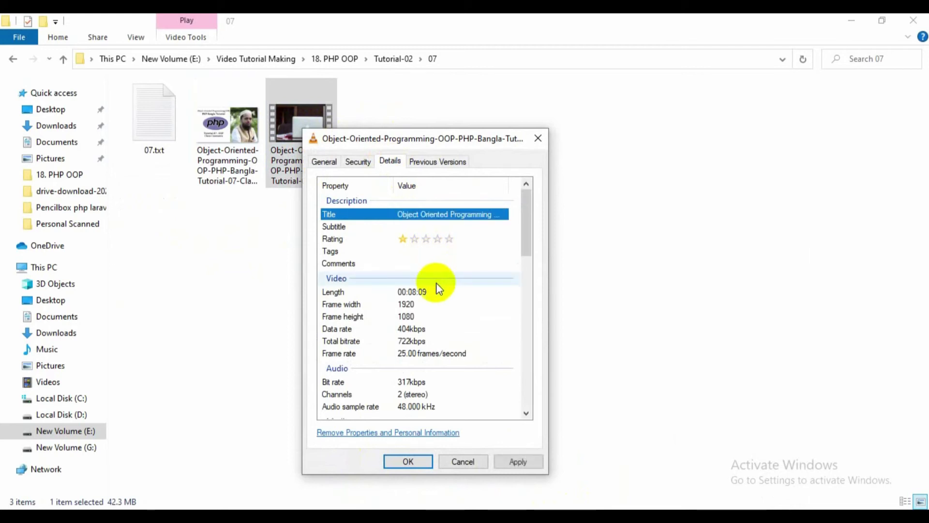
# - Paste the same title text as the video's Subtitle and save the properties
pyautogui.click(424, 227)
pyautogui.hotkey('ctrl', 'v')
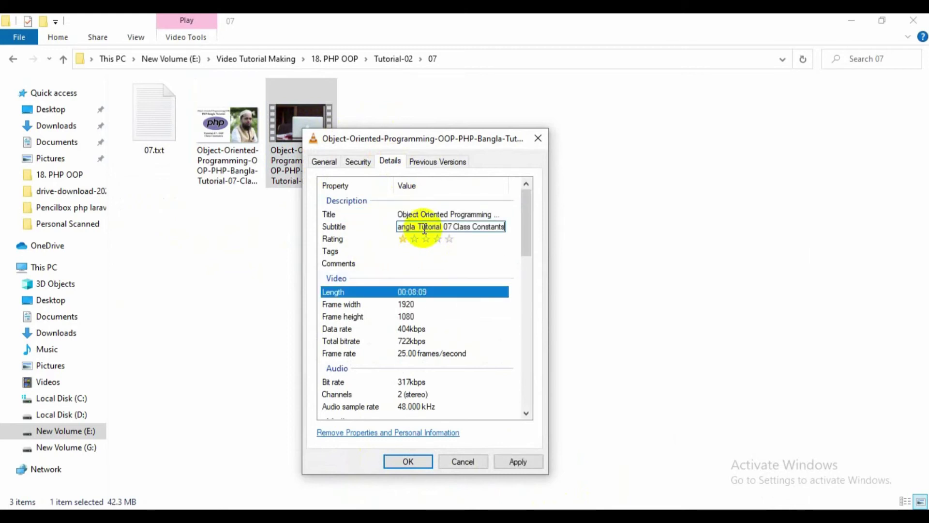
pyautogui.click(436, 242)
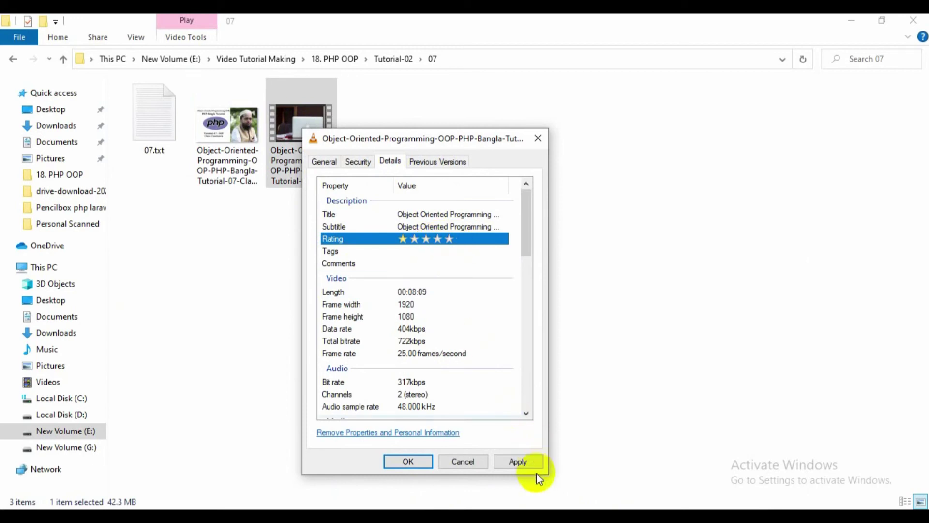
pyautogui.click(522, 461)
pyautogui.click(409, 461)
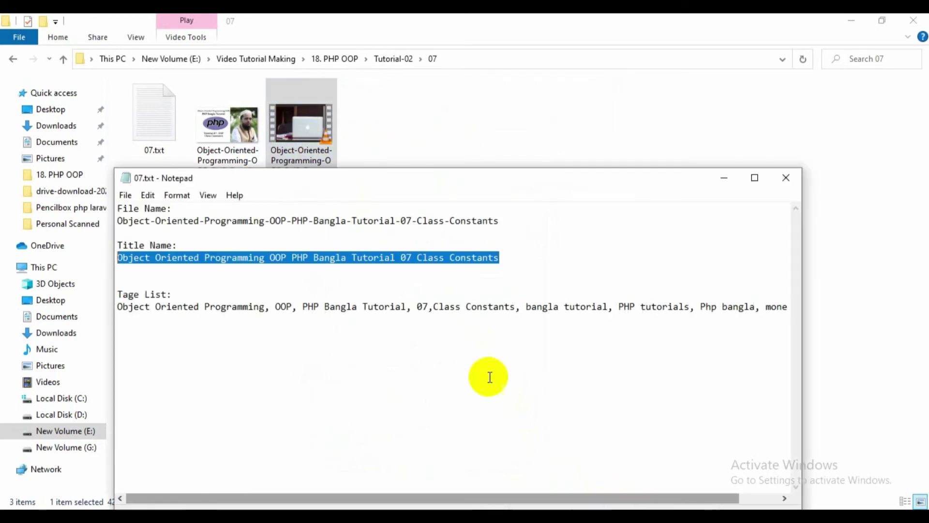
# - Copy the full tag list line from 07.txt in Notepad and reopen the MP4 video's detailed properties
pyautogui.click(117, 306)
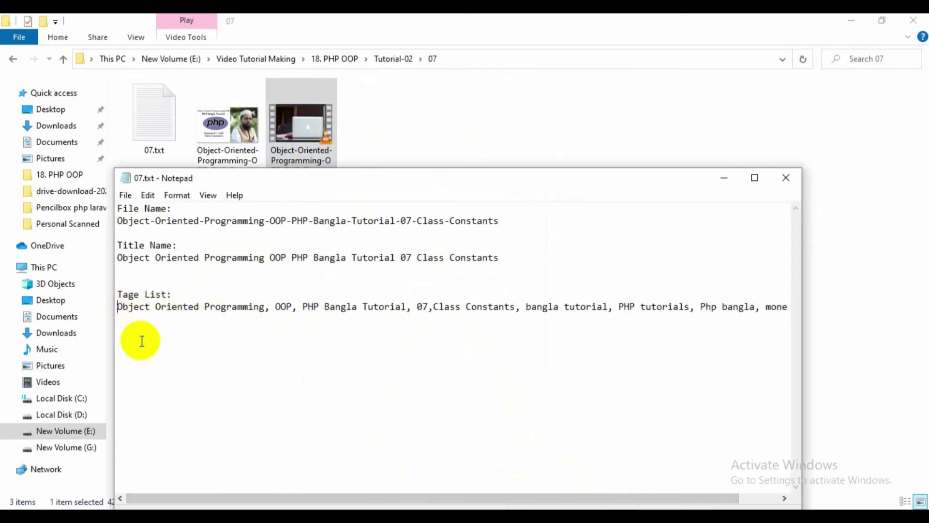
pyautogui.hotkey('shift', 'End')
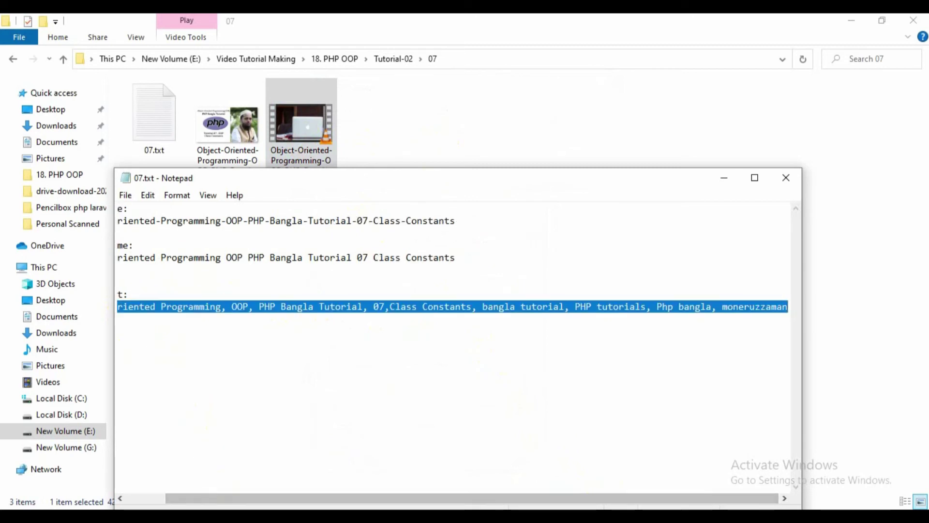
pyautogui.click(304, 127)
pyautogui.rightClick(302, 122)
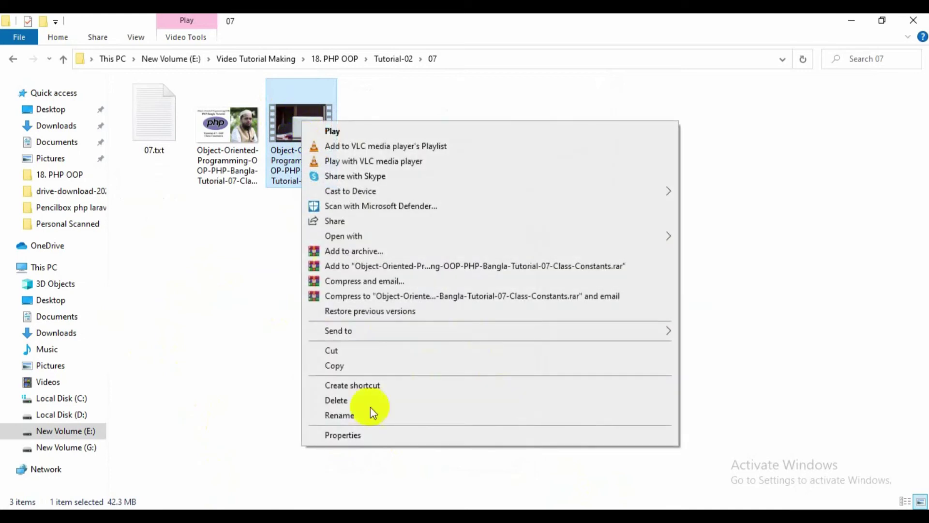
pyautogui.click(344, 434)
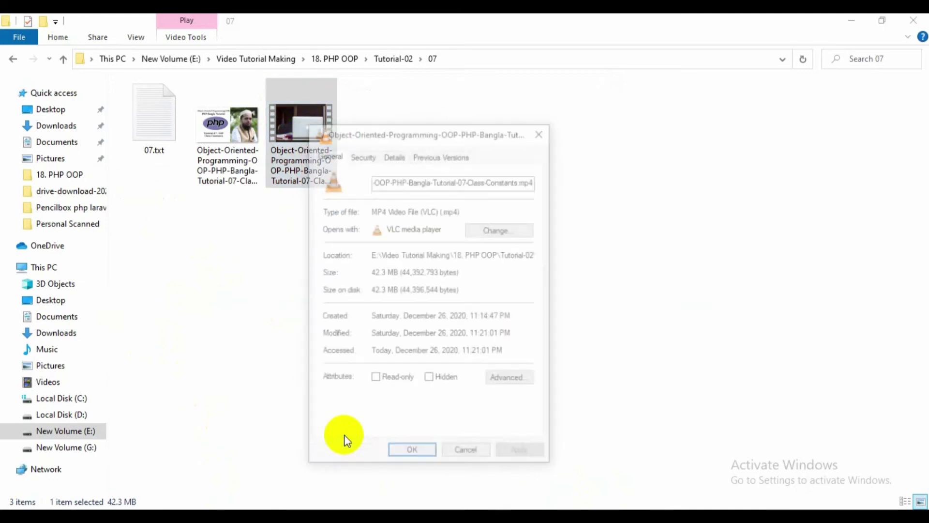
pyautogui.click(393, 153)
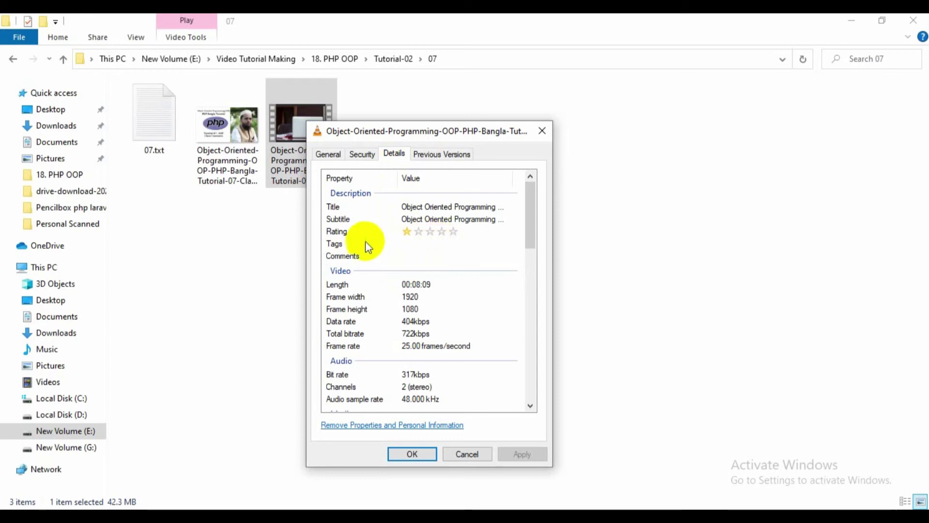
# - Set the video's Rating to five stars and apply the change
pyautogui.click(444, 234)
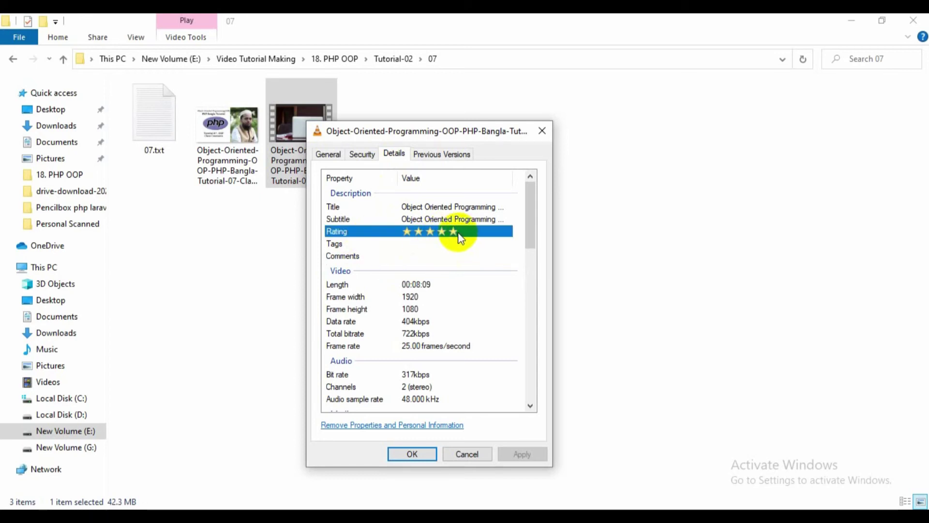
pyautogui.click(441, 233)
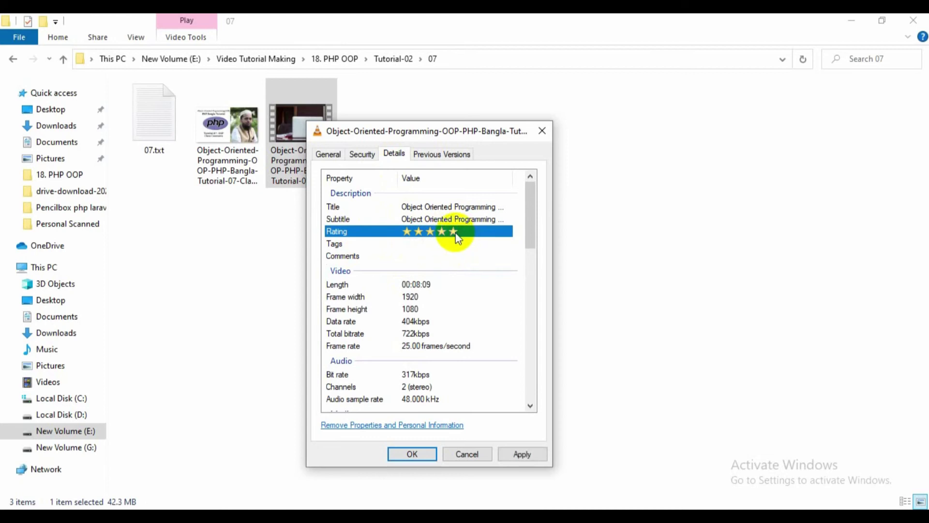
pyautogui.click(525, 454)
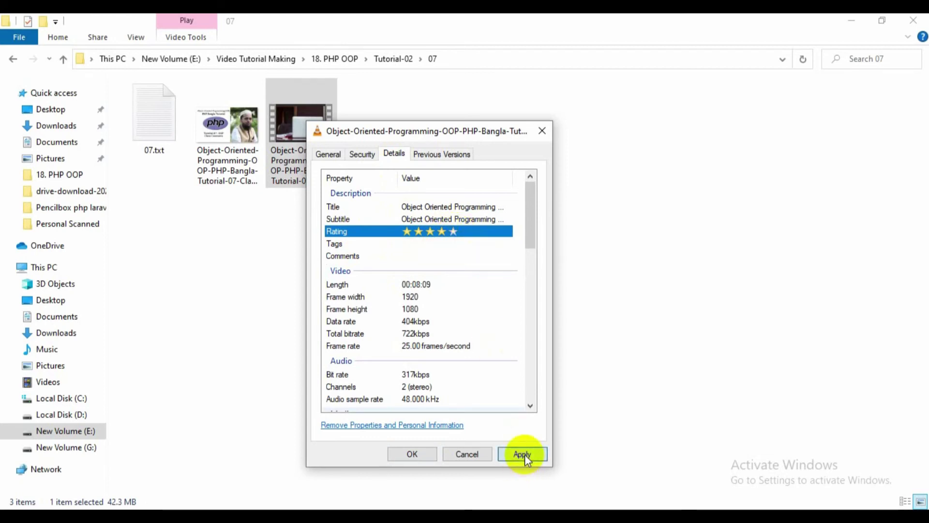
pyautogui.click(451, 245)
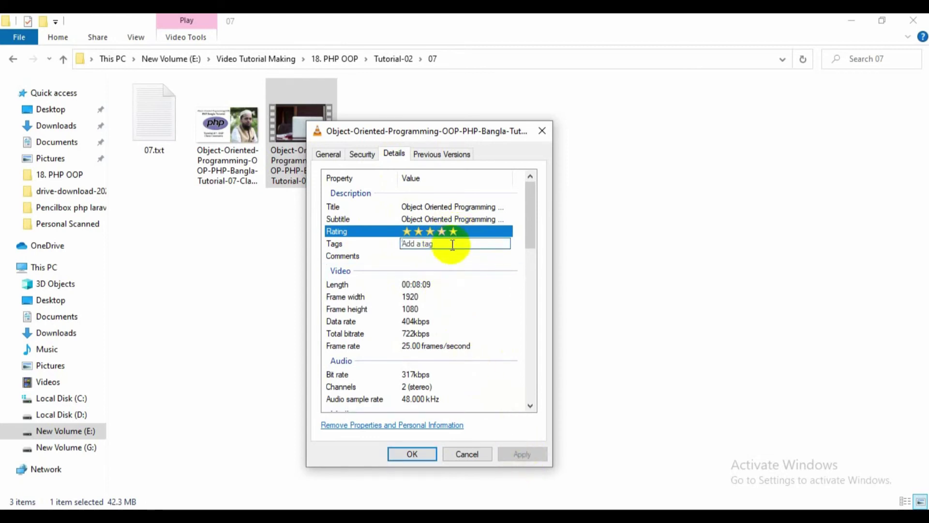
pyautogui.click(440, 232)
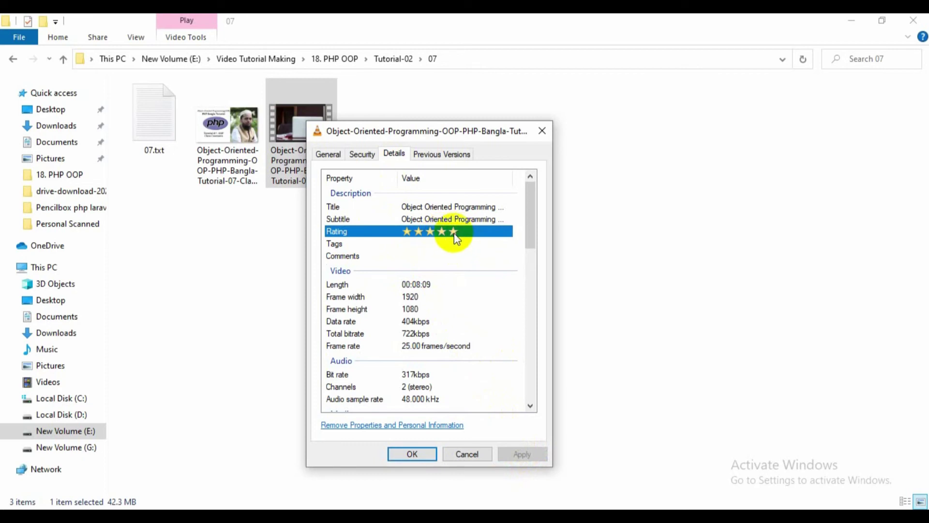
pyautogui.click(454, 233)
pyautogui.click(519, 455)
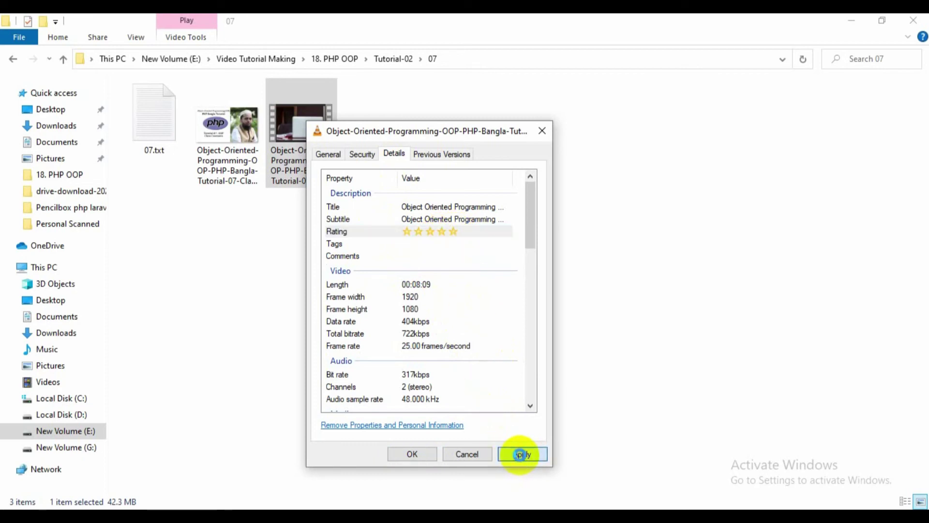
# - Paste the copied tag list into the video's Tags and Comments properties
pyautogui.click(435, 244)
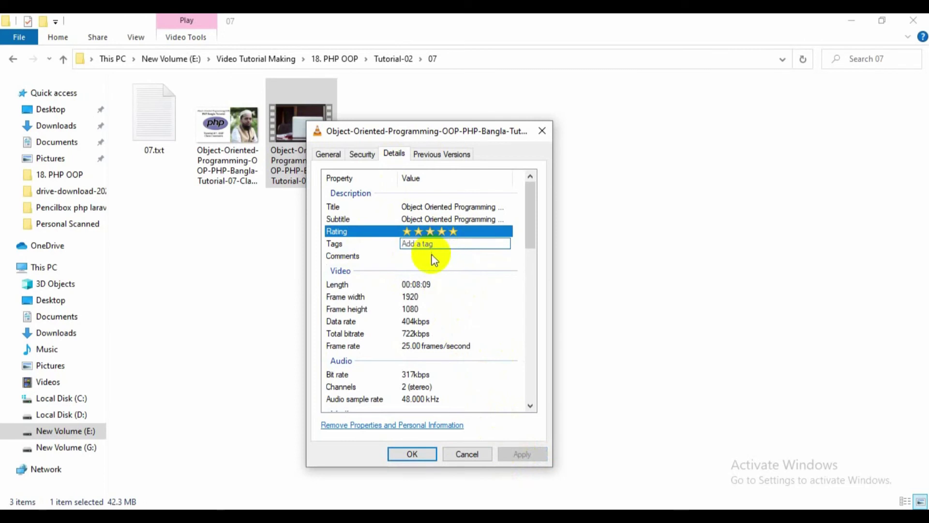
pyautogui.hotkey('ctrl', 'v')
pyautogui.click(471, 310)
pyautogui.click(410, 258)
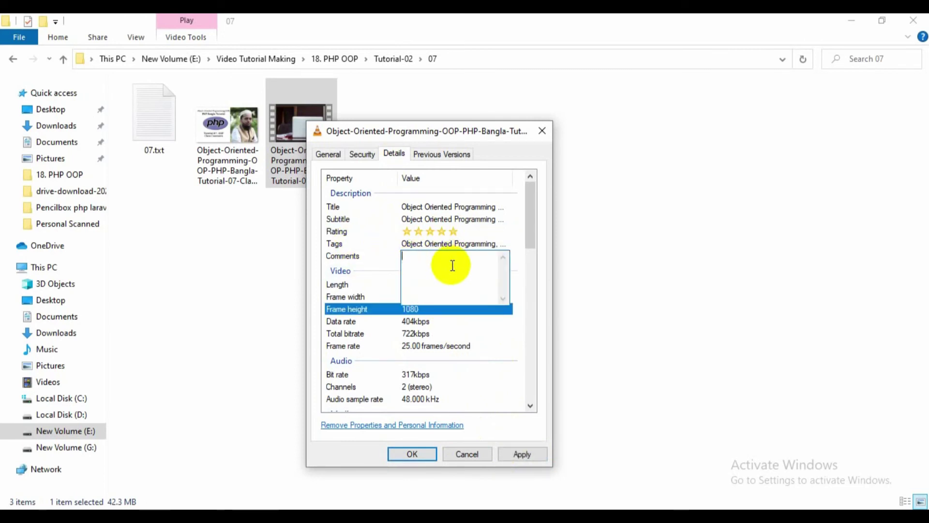
pyautogui.hotkey('ctrl', 'v')
pyautogui.click(462, 333)
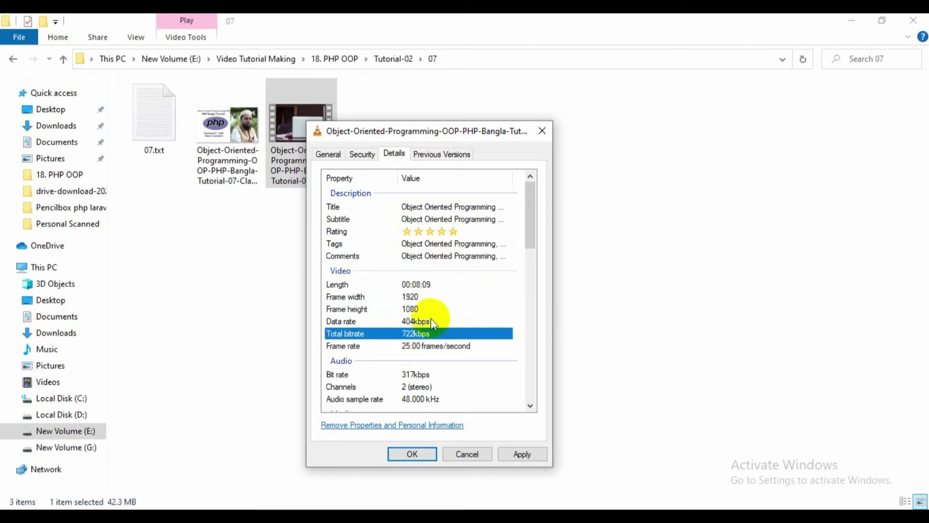
# - Enter the author's name as the video's Contributing artists value and copy that name
pyautogui.scroll(-2, 414, 304)
pyautogui.click(440, 358)
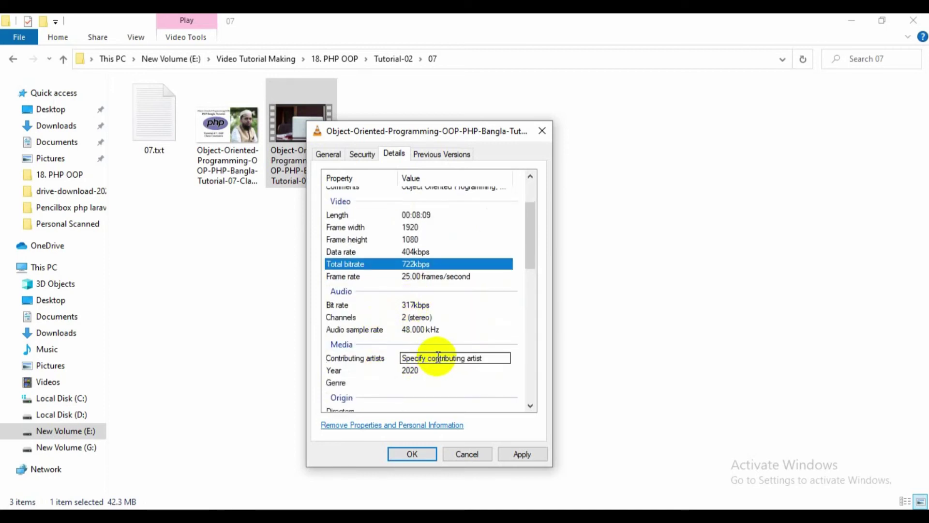
pyautogui.write('moneruzzaman;')
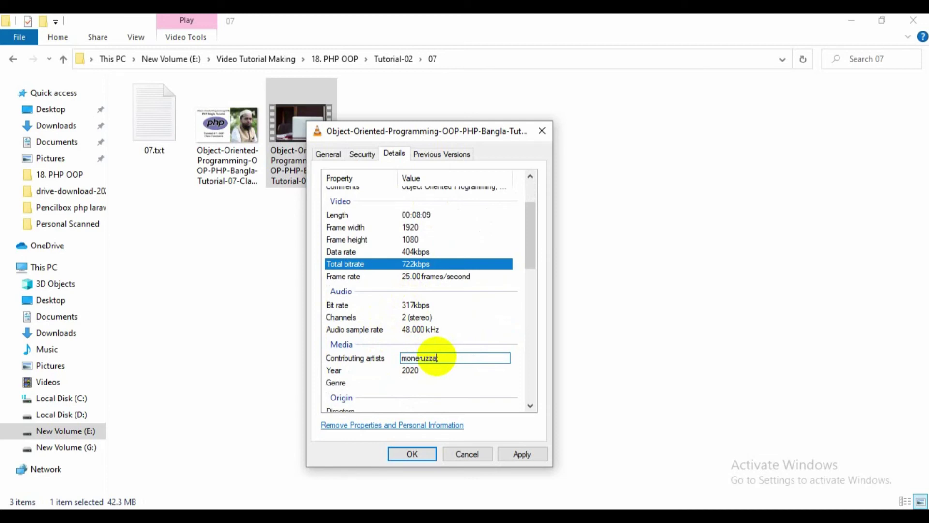
pyautogui.doubleClick(438, 357)
pyautogui.hotkey('ctrl', 'c')
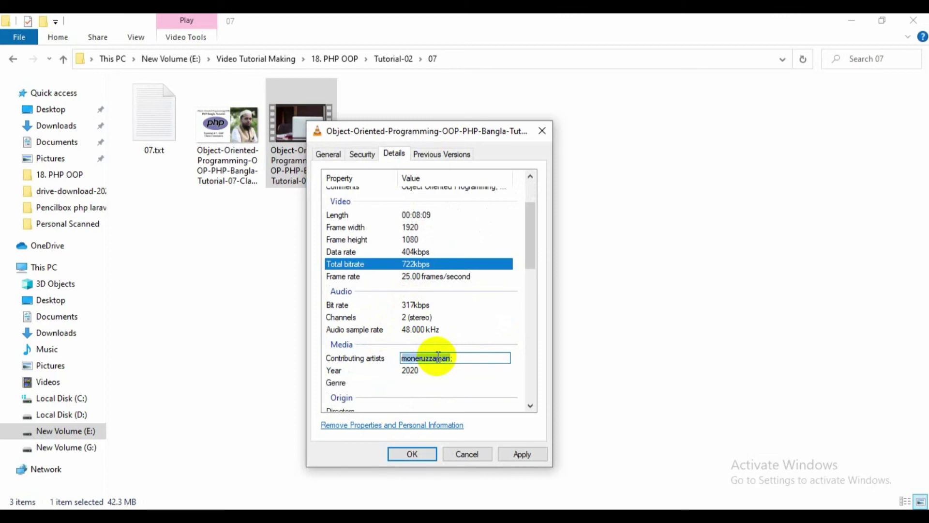
# - Paste the author's name into the video's Directors, Producers and Writers properties
pyautogui.scroll(-1, 427, 390)
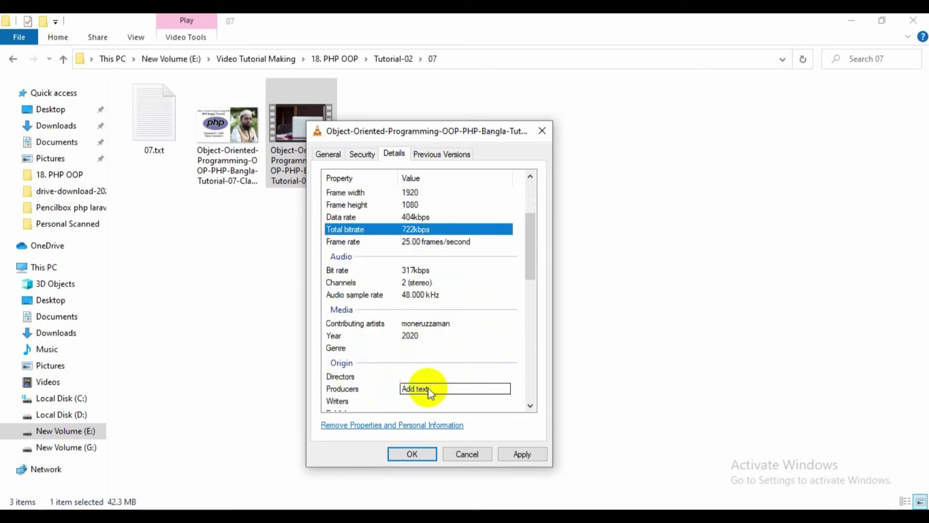
pyautogui.click(435, 335)
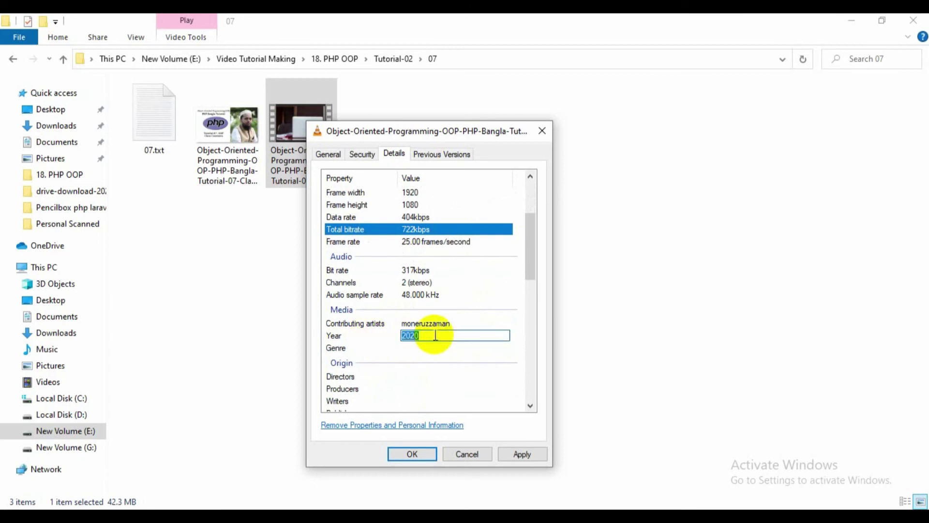
pyautogui.scroll(-2, 404, 357)
pyautogui.click(414, 306)
pyautogui.hotkey('ctrl', 'v')
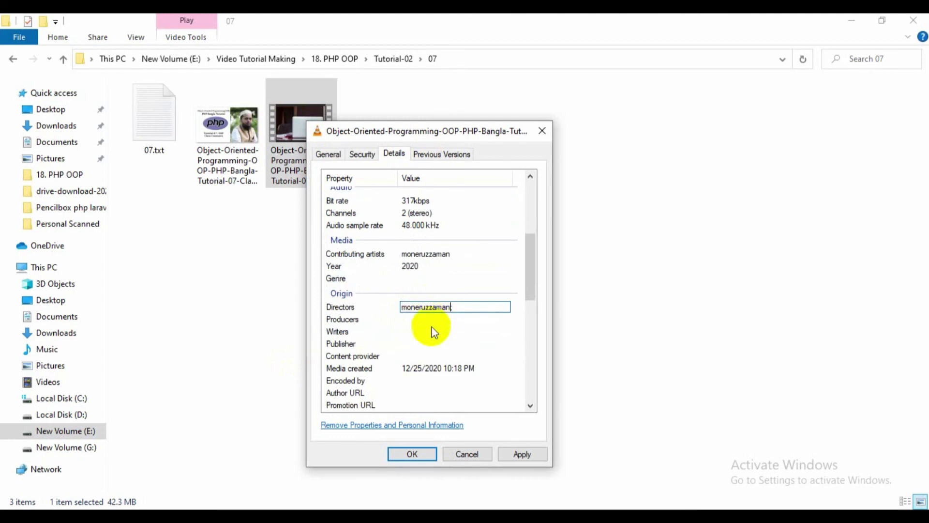
pyautogui.click(440, 318)
pyautogui.click(435, 331)
pyautogui.hotkey('ctrl', 'v')
# - Paste the author's name as the video's Publisher and Content provider, and save the properties
pyautogui.click(427, 343)
pyautogui.hotkey('ctrl', 'v')
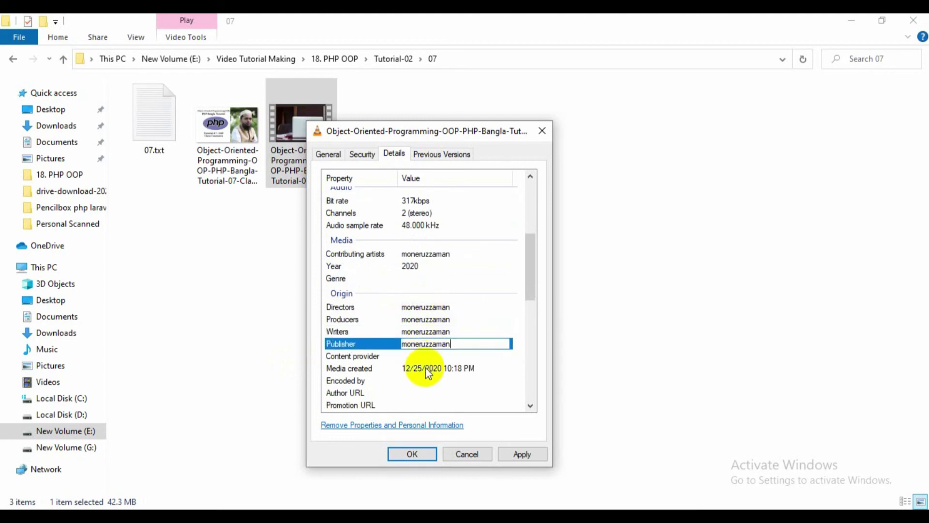
pyautogui.click(432, 355)
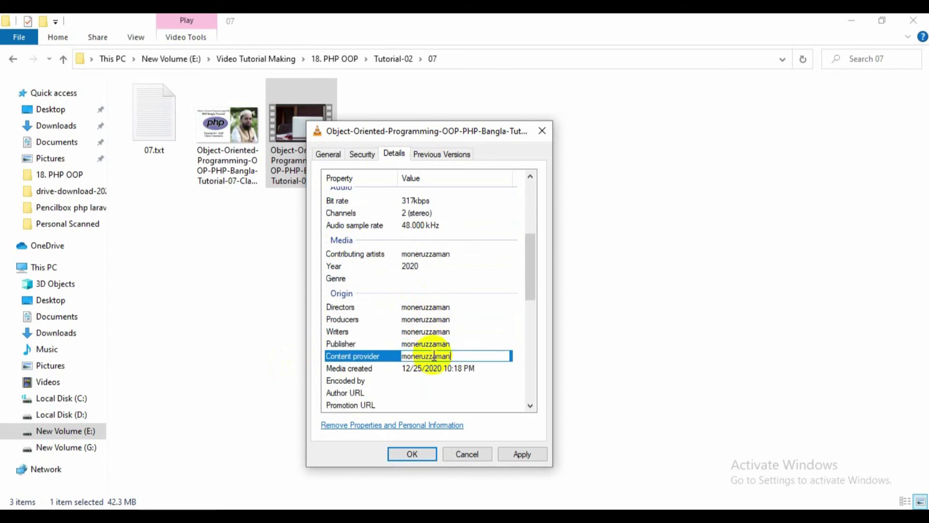
pyautogui.click(517, 457)
pyautogui.click(415, 454)
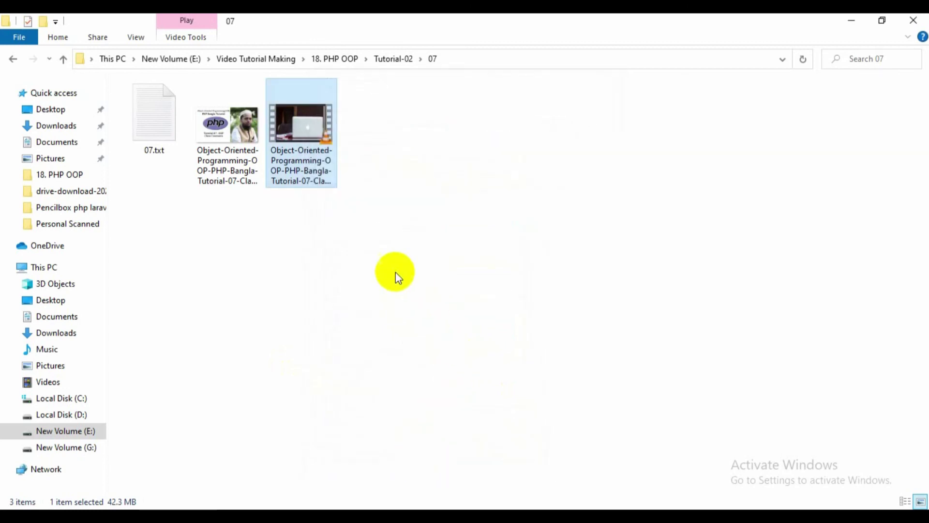
# - Review the MP4 video's saved detail properties, from the title and tags through the media and origin fields, and close the properties
pyautogui.rightClick(307, 144)
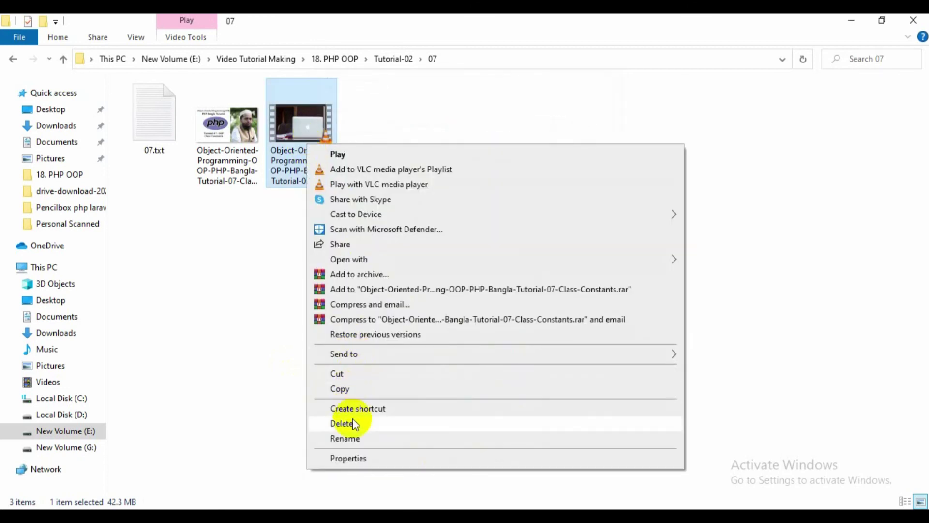
pyautogui.click(352, 457)
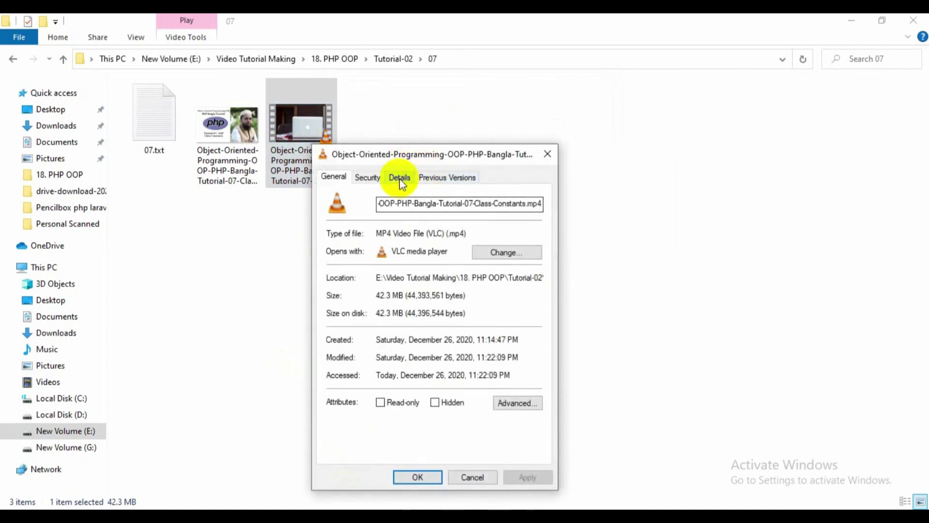
pyautogui.click(399, 177)
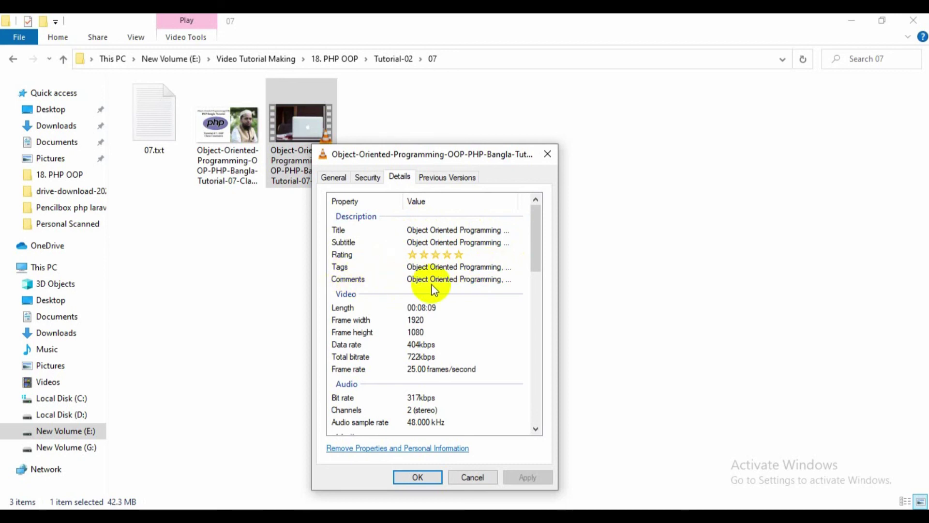
pyautogui.scroll(-2, 356, 402)
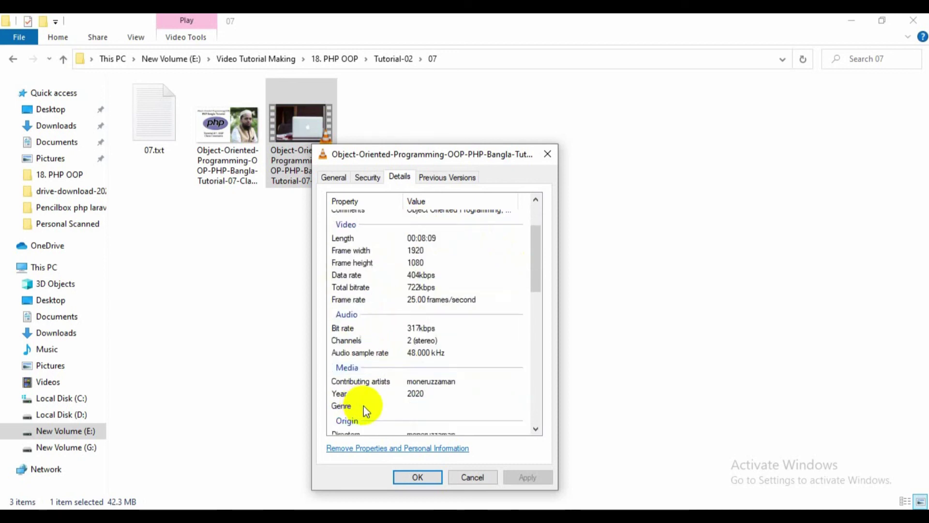
pyautogui.scroll(-2, 379, 380)
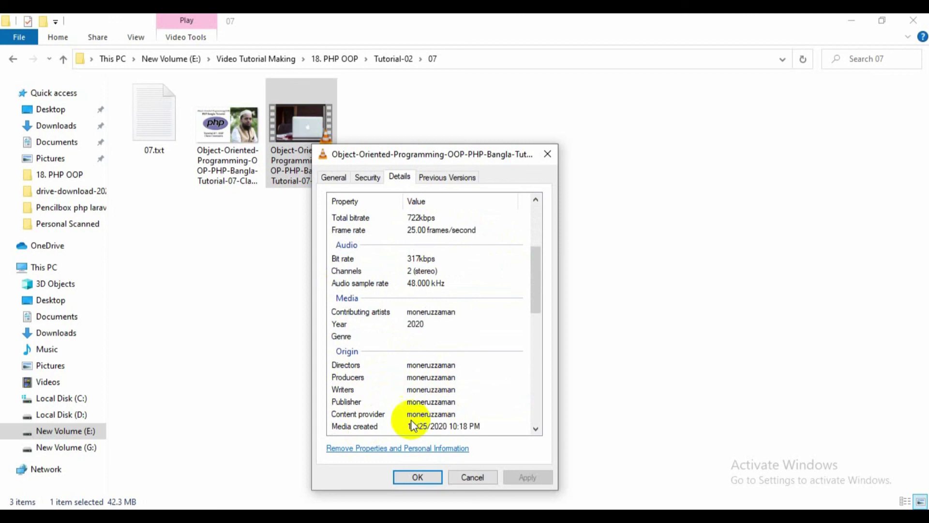
pyautogui.scroll(-2, 445, 387)
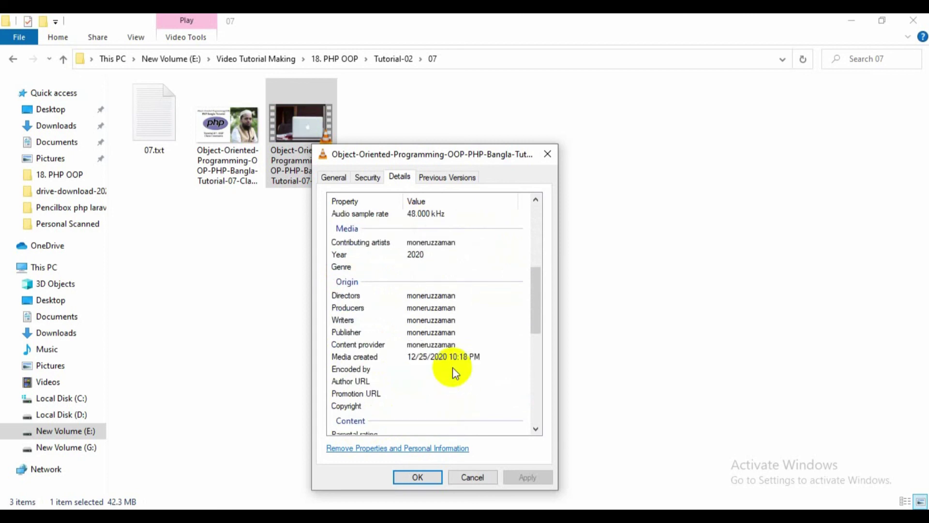
pyautogui.click(417, 477)
pyautogui.click(478, 247)
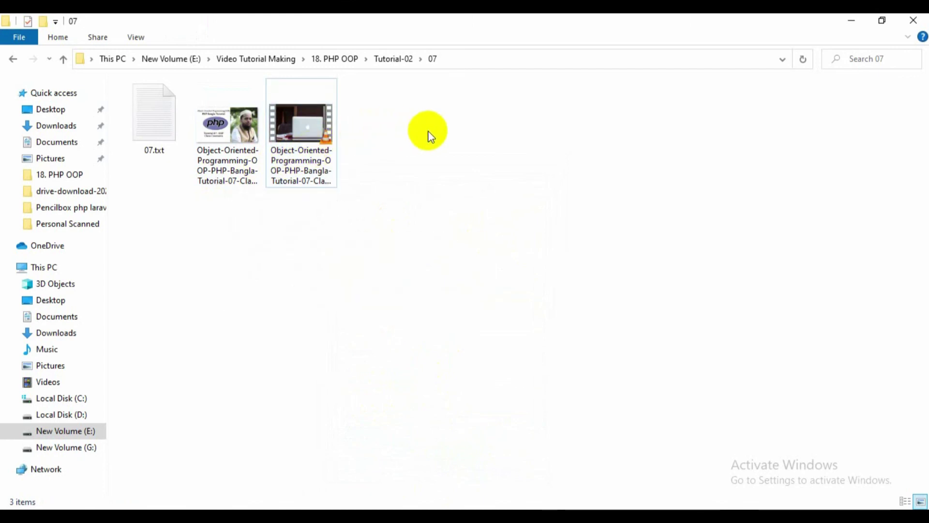
# - Open 07.txt and examine its prepared tag list
pyautogui.click(312, 171)
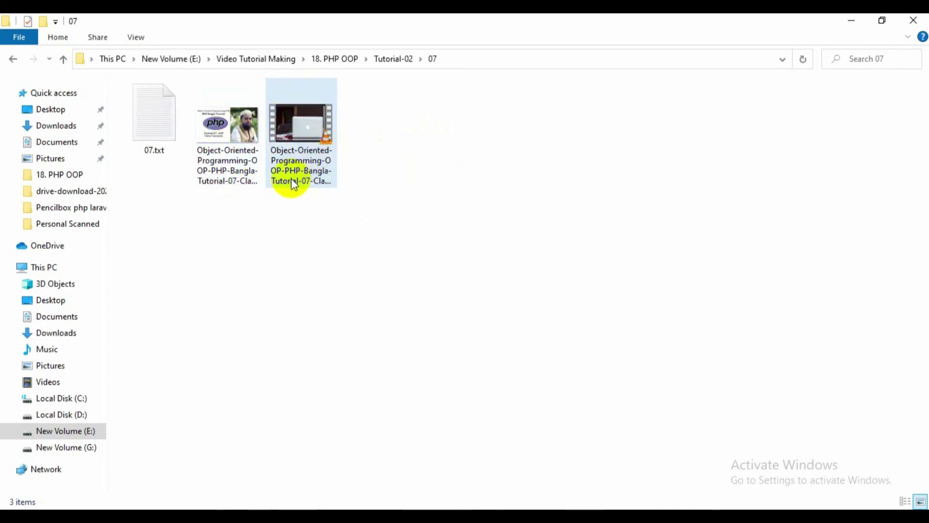
pyautogui.doubleClick(163, 129)
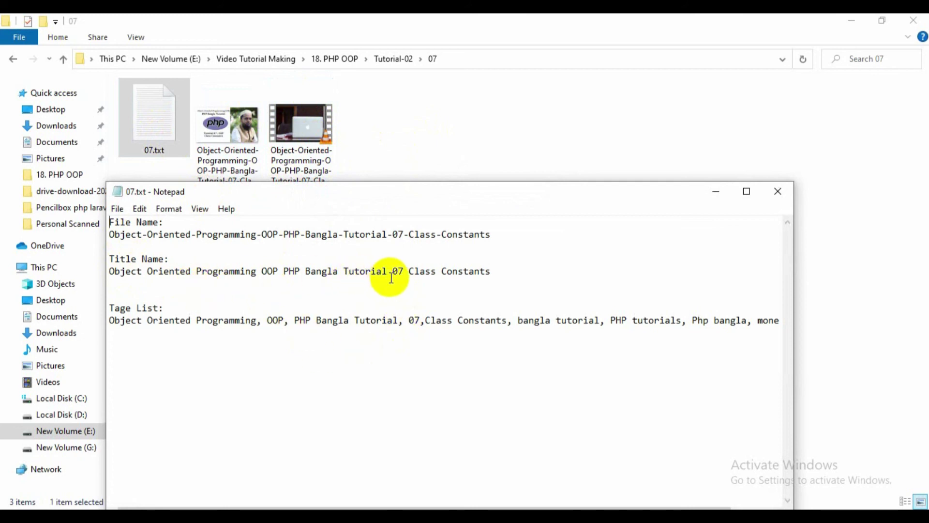
pyautogui.doubleClick(570, 318)
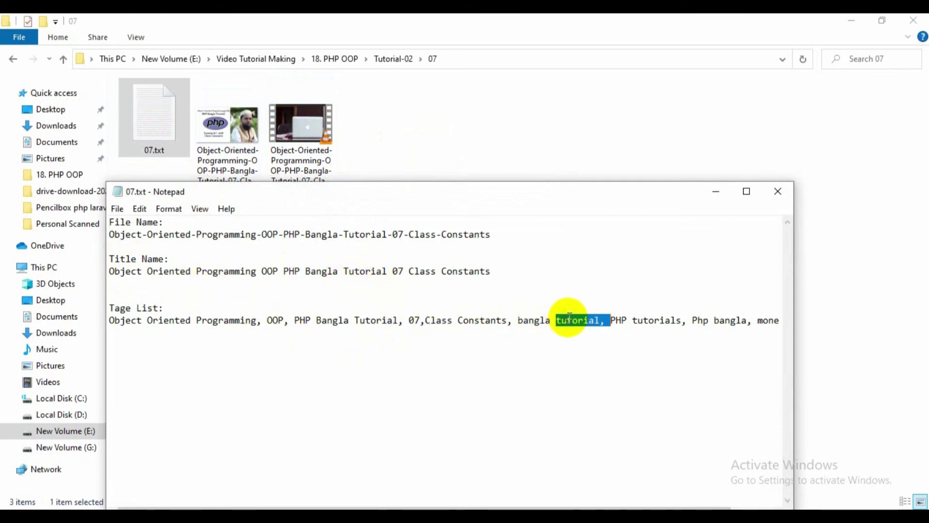
pyautogui.click(534, 322)
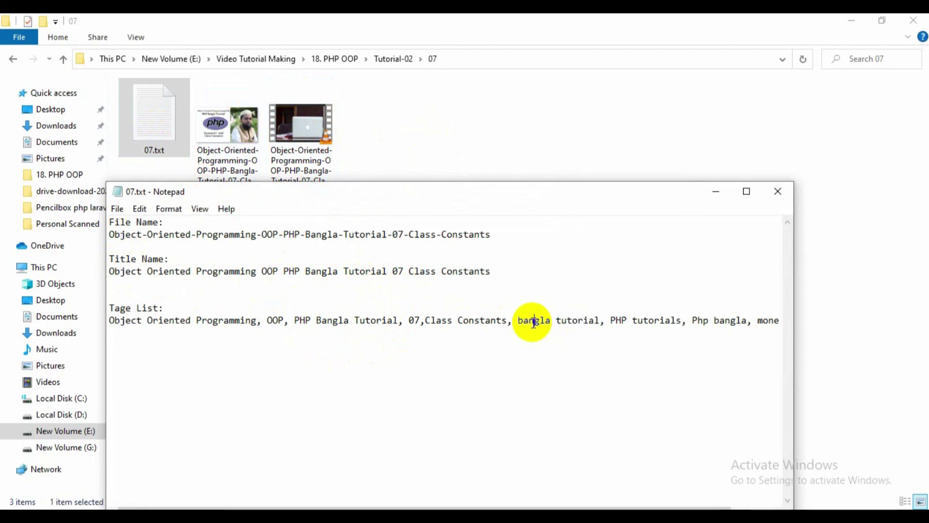